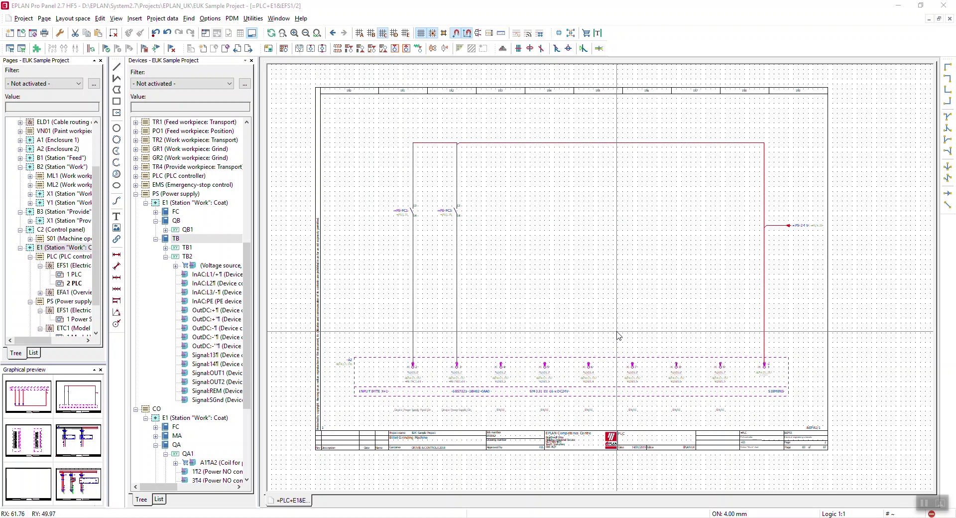
Zoom in on the =PS-FC1 and =PS-FC3 contacts at the top of the PLC input card page.
scroll(509, 223, up, 2)
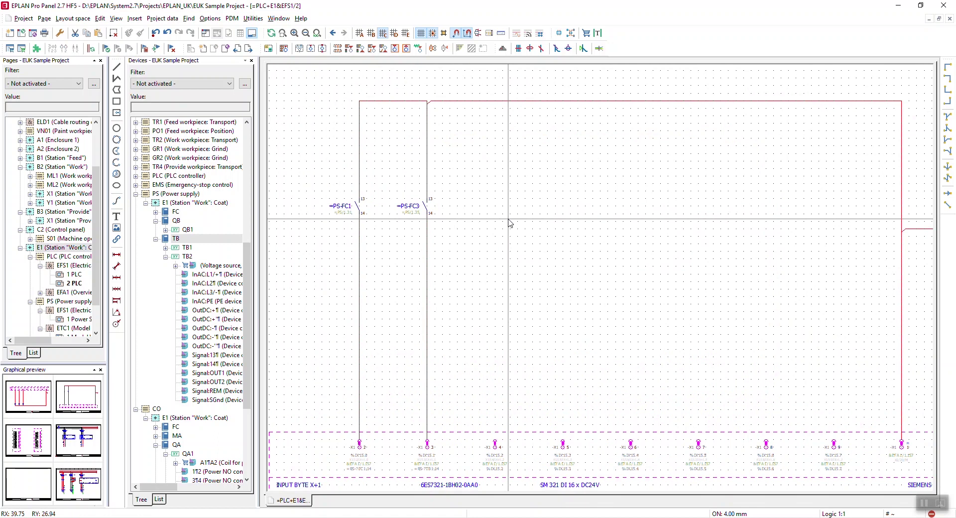
mouse_move(272, 95)
mouse_down()
mouse_move(270, 70)
mouse_move(480, 223)
mouse_move(591, 247)
mouse_up()
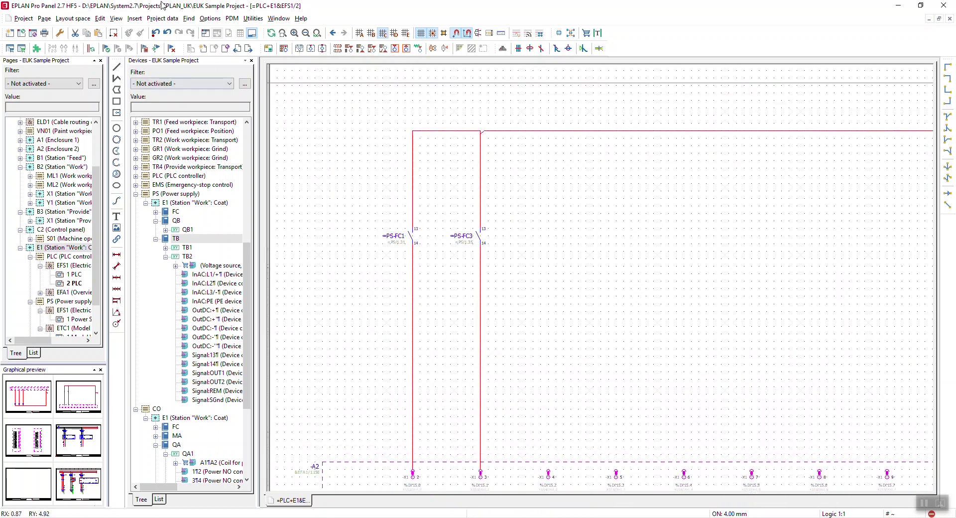
Insert a device using part SE.XB4BP31 from Sensor, switch, and pushbutton > Switch / pushbutton > SE.
click(134, 19)
click(152, 51)
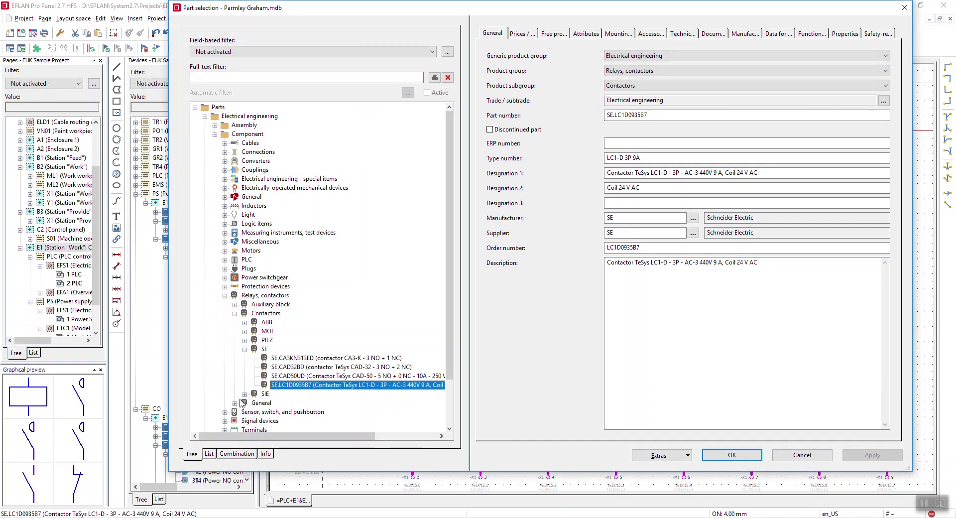
scroll(246, 316, down, 1)
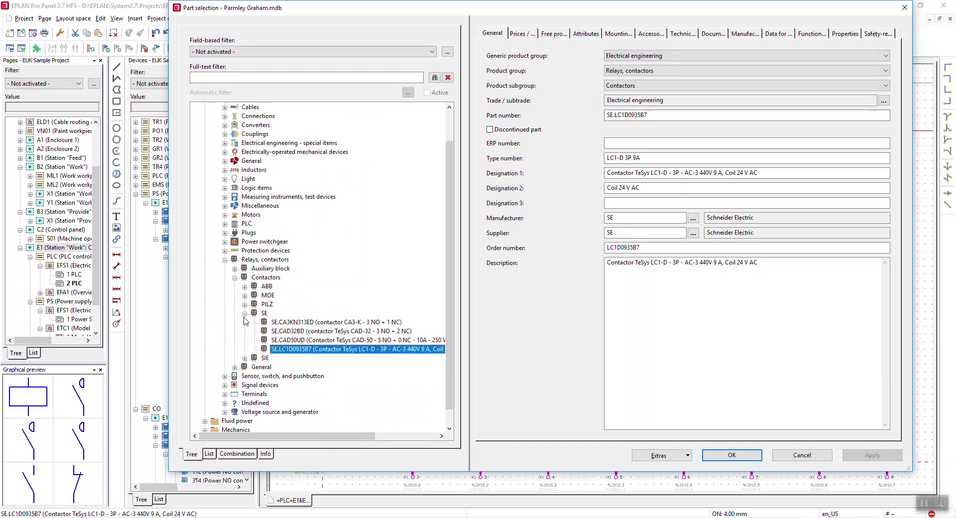
click(228, 377)
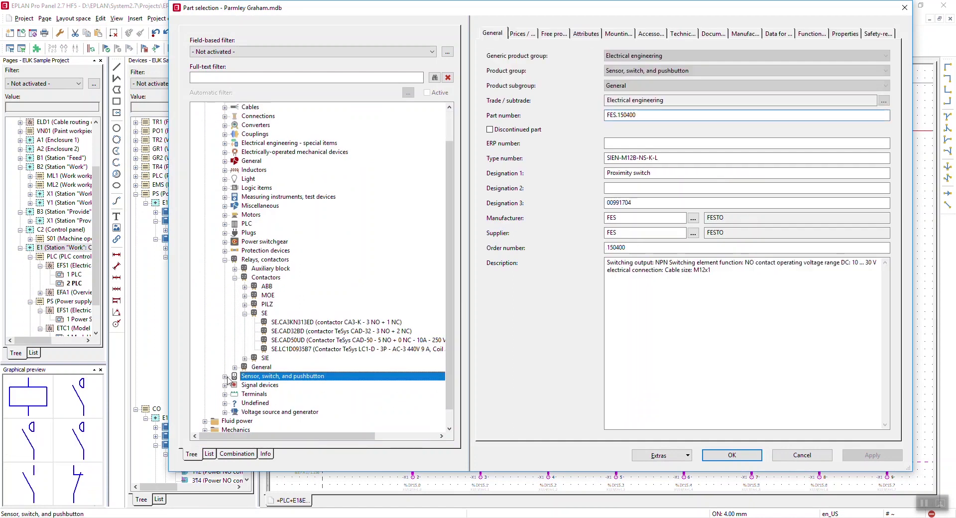
click(225, 376)
scroll(224, 382, down, 1)
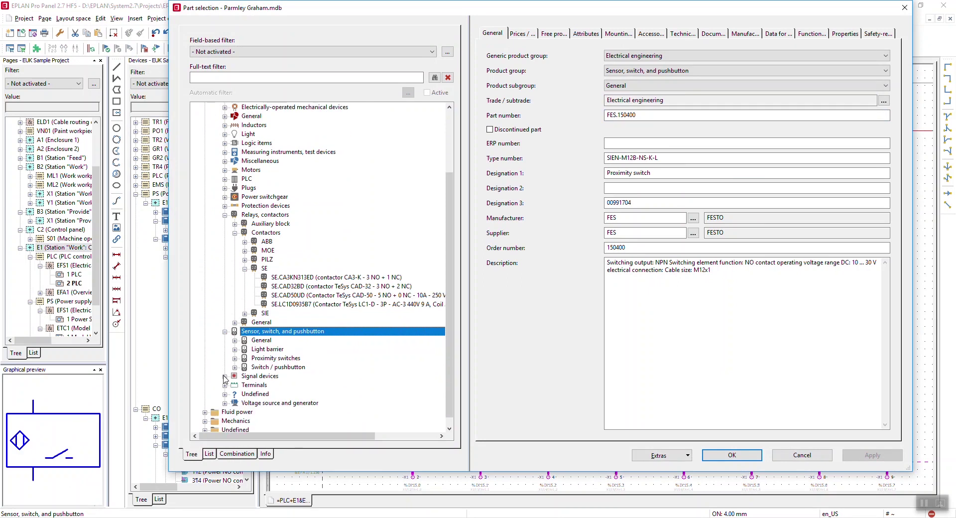
click(235, 368)
scroll(236, 371, down, 1)
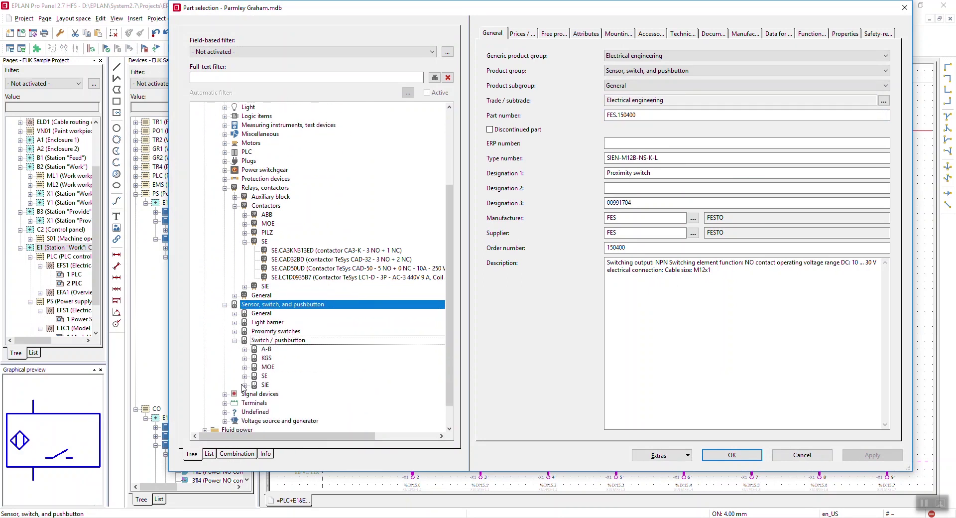
click(244, 377)
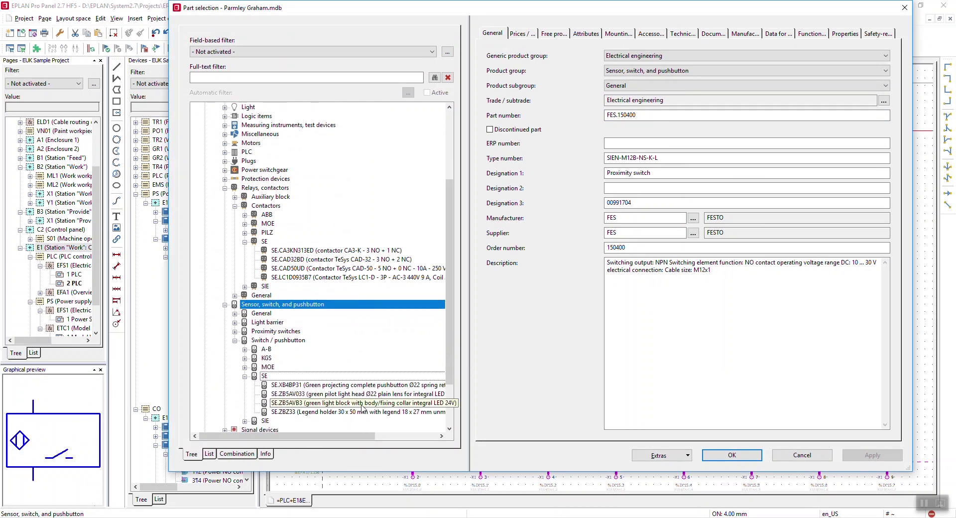
click(305, 385)
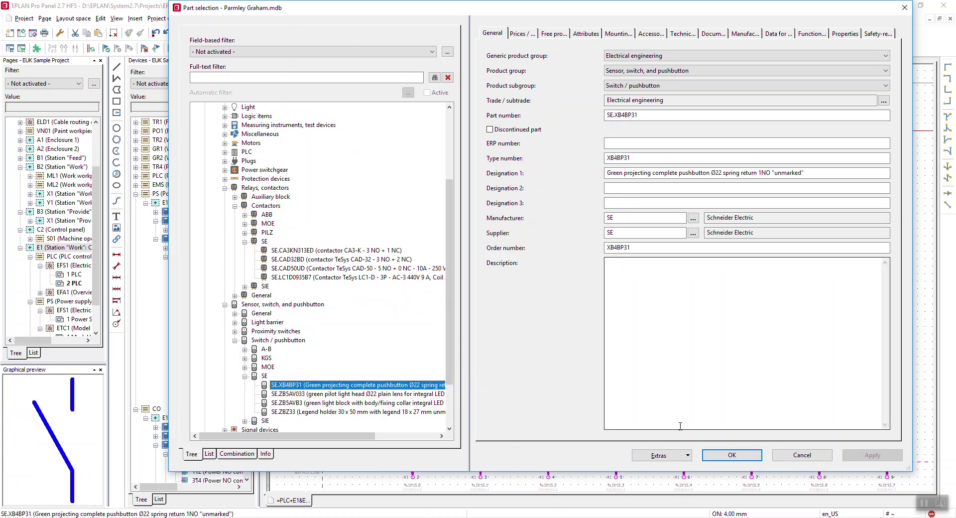
click(731, 455)
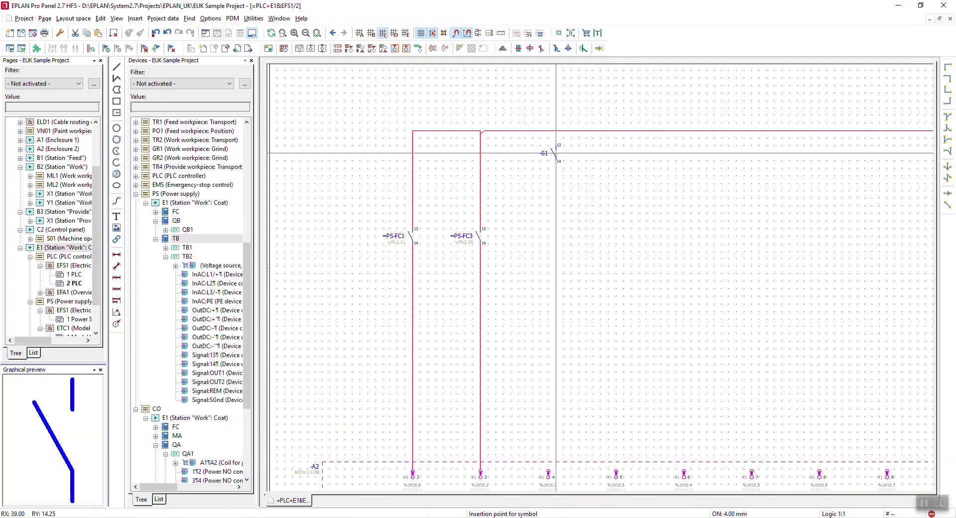
Place -S1 right of =PS-FC3 as individual multi-line functions.
scroll(542, 234, up, 4)
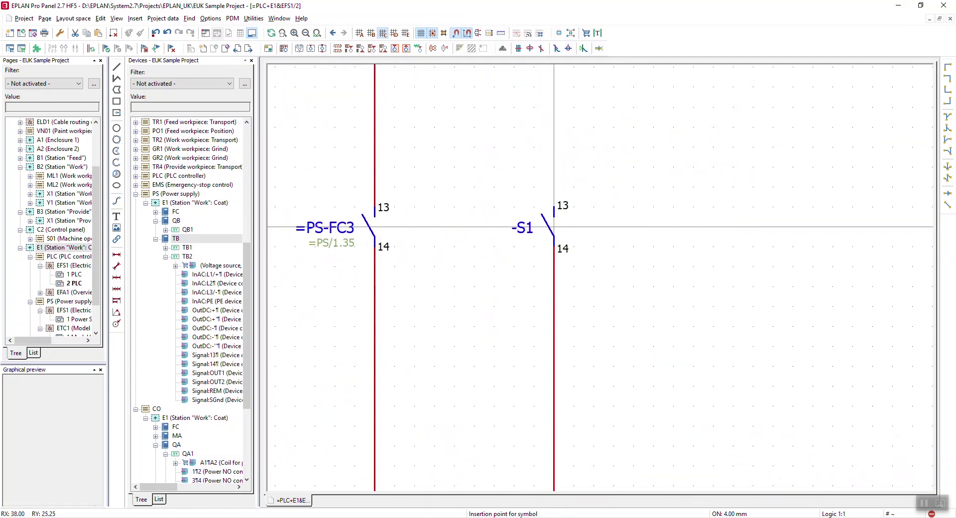
click(554, 227)
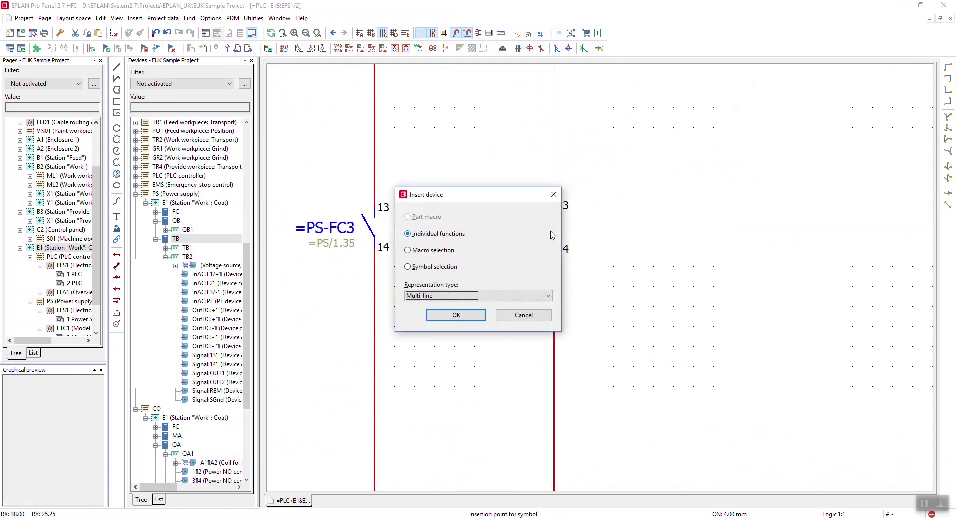
click(456, 315)
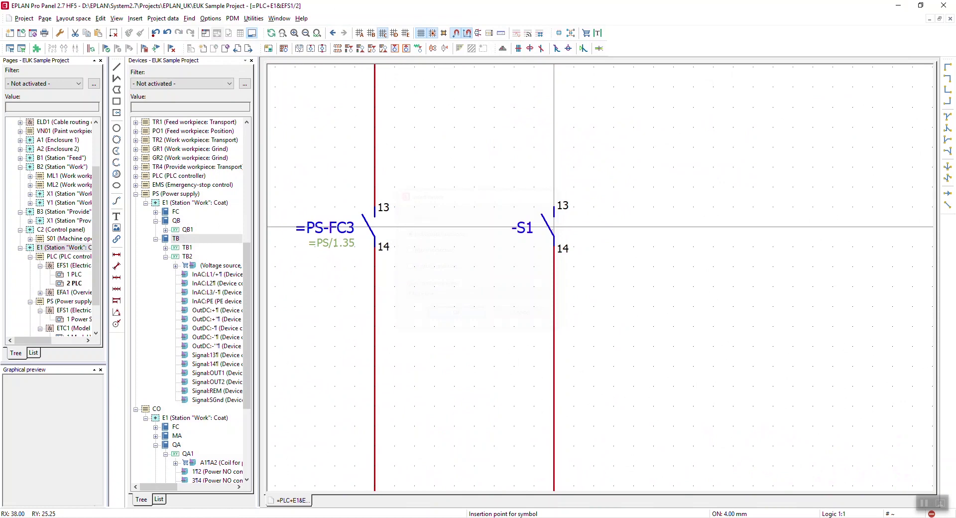
Change -S1's symbol to the pushbutton-operated normally open contact.
key(BackSpace)
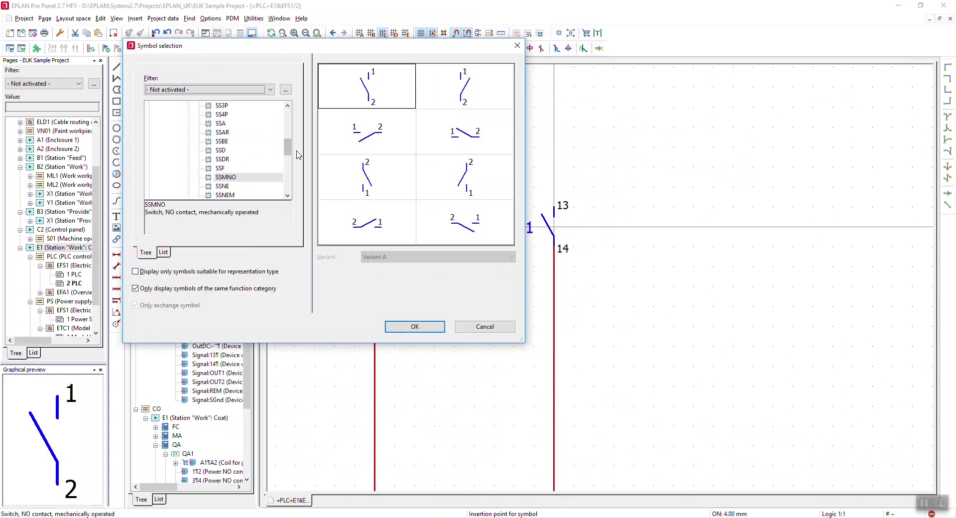
drag(288, 154, 287, 117)
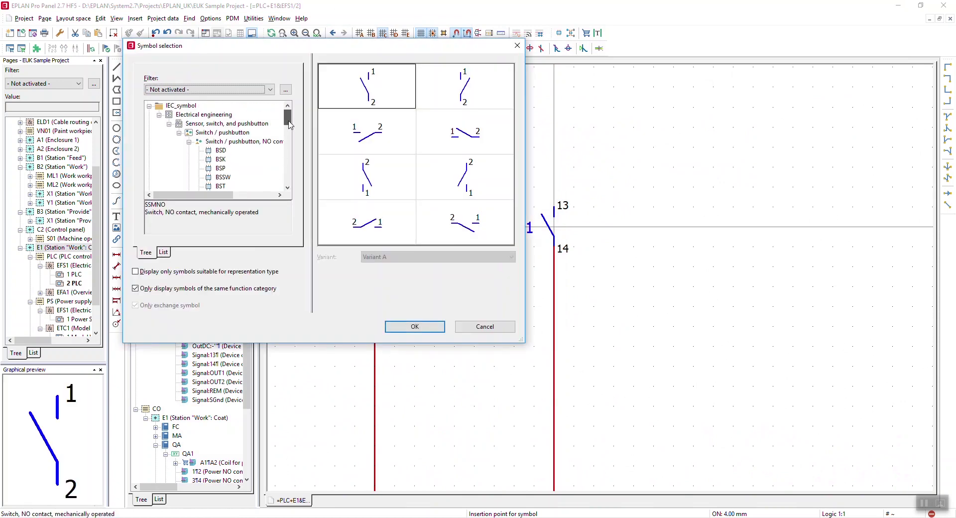
click(218, 143)
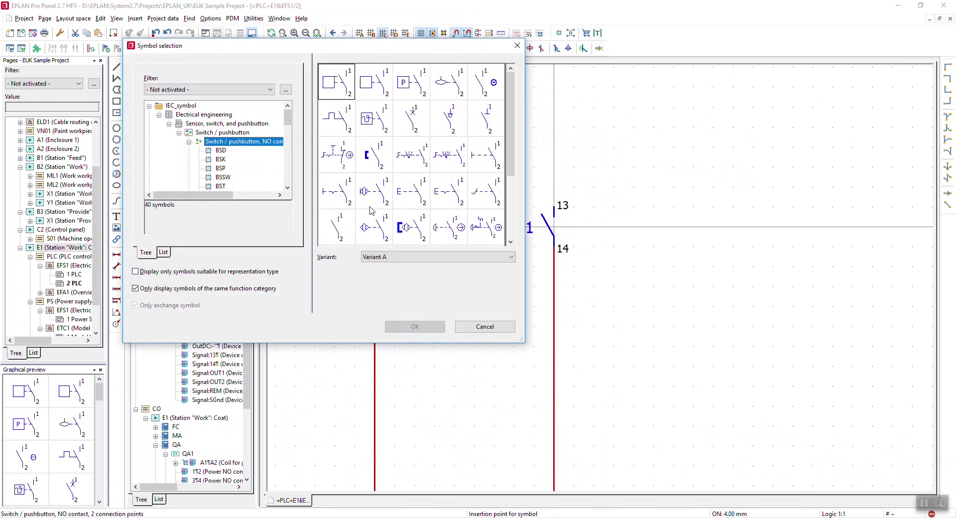
click(336, 191)
click(409, 327)
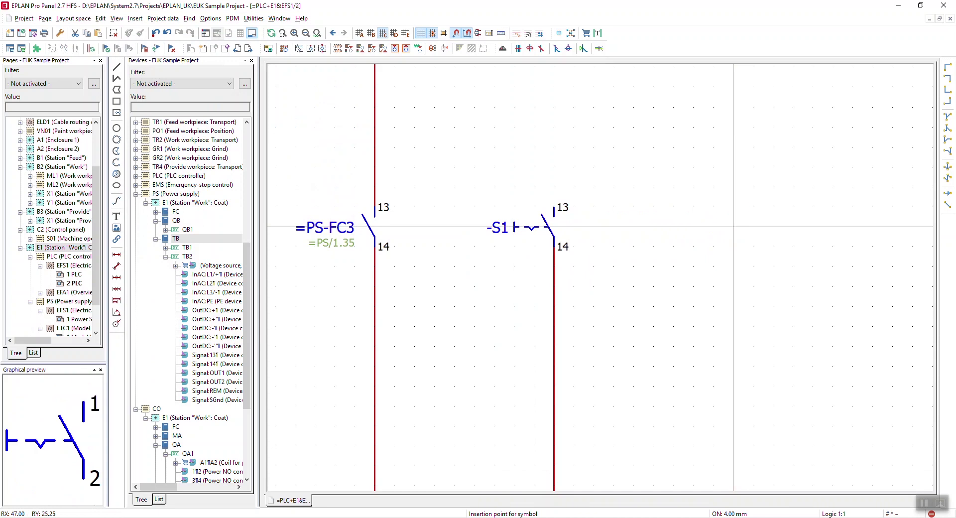
Place pushbuttons -S2 and -S3 on the next two lines right of -S1, then end insertion.
click(733, 227)
scroll(765, 285, down, 1)
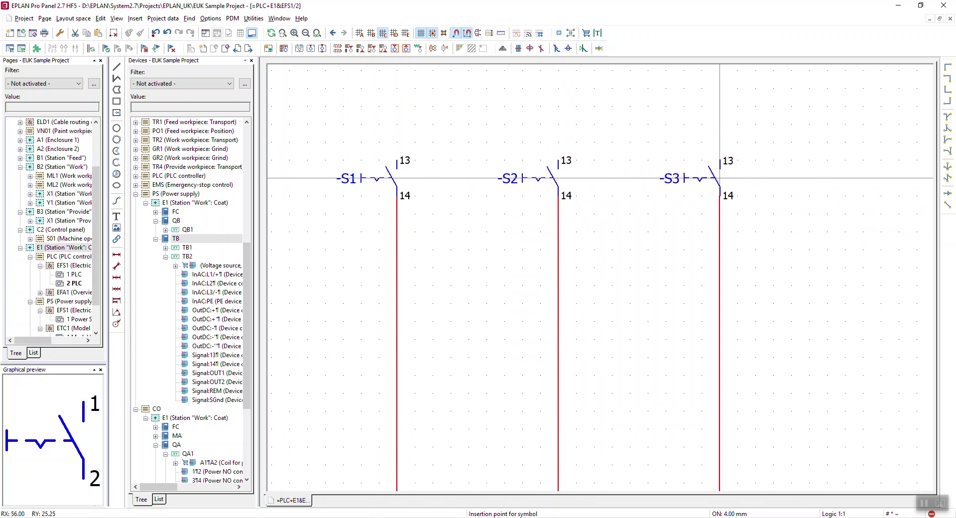
click(719, 178)
key(Escape)
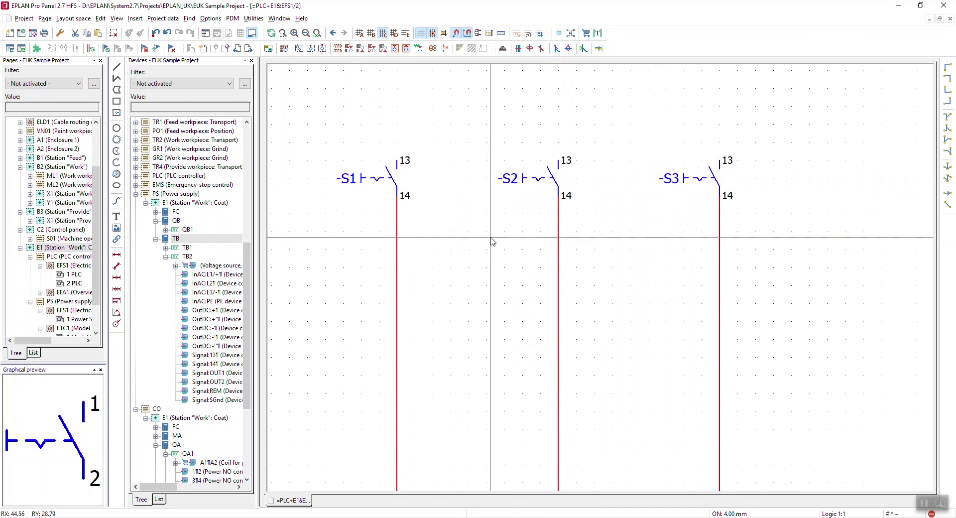
Locate -S1 in the Devices tree and select S1 through S3.
right_click(352, 177)
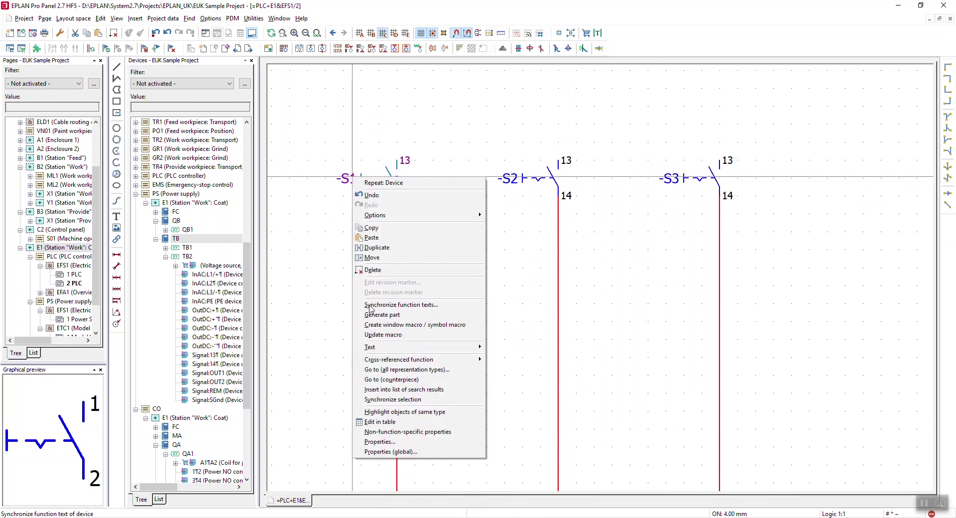
click(393, 398)
click(166, 211)
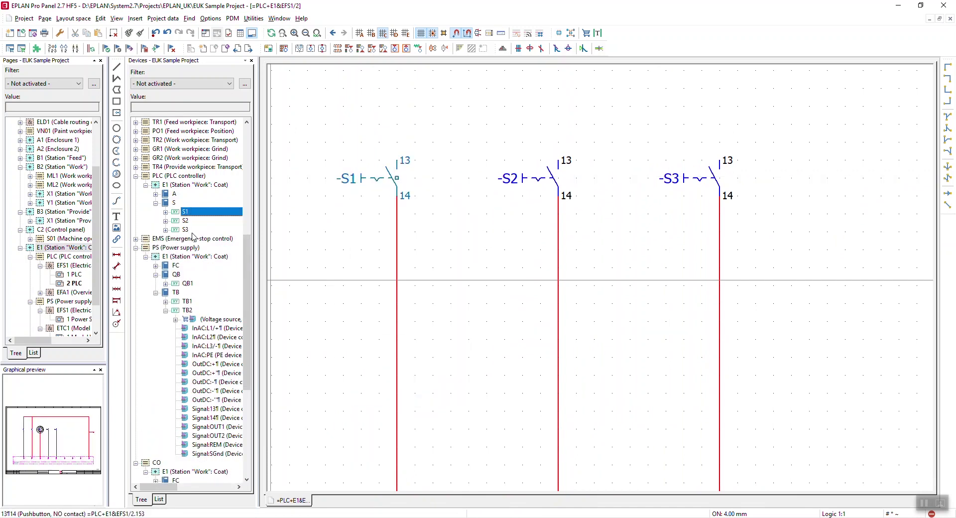
shift+click(185, 229)
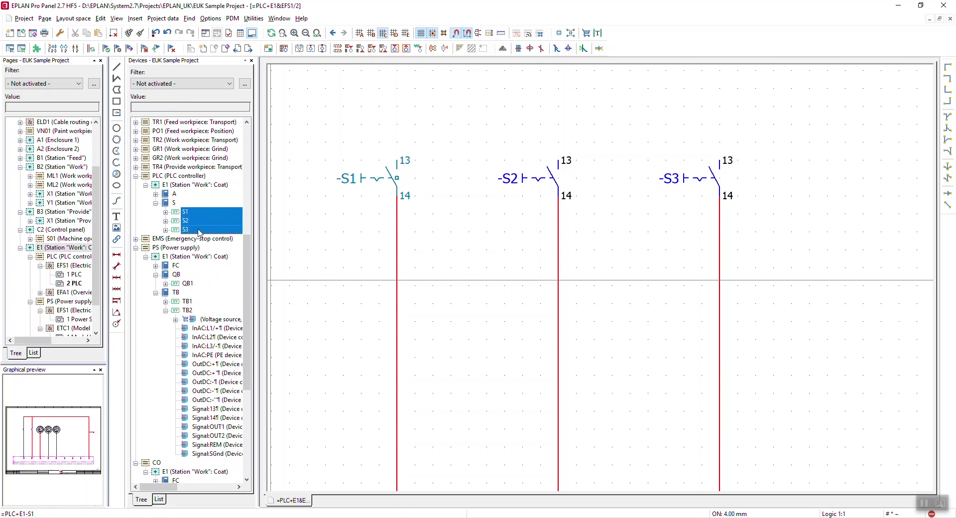
Preview Standard-format numbering for S1–S3, then close the preview without applying.
right_click(197, 228)
click(267, 321)
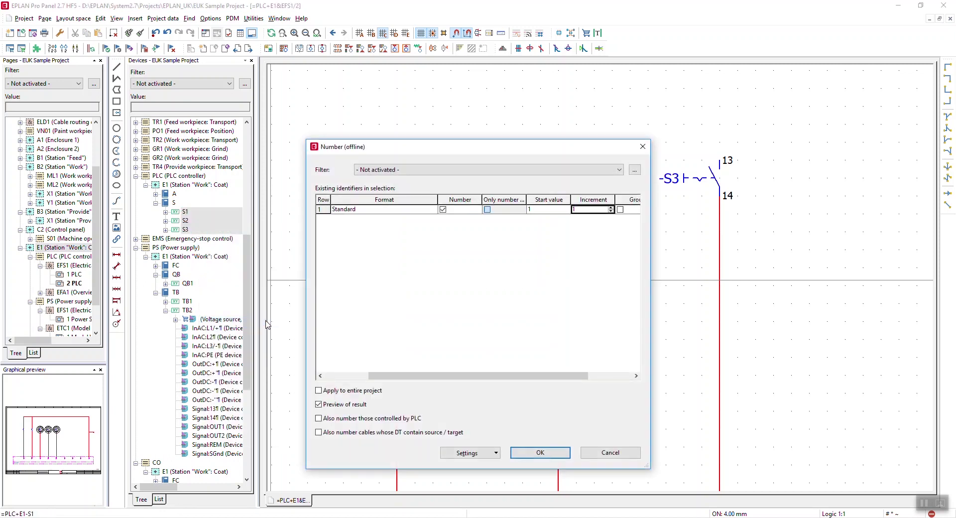
click(401, 216)
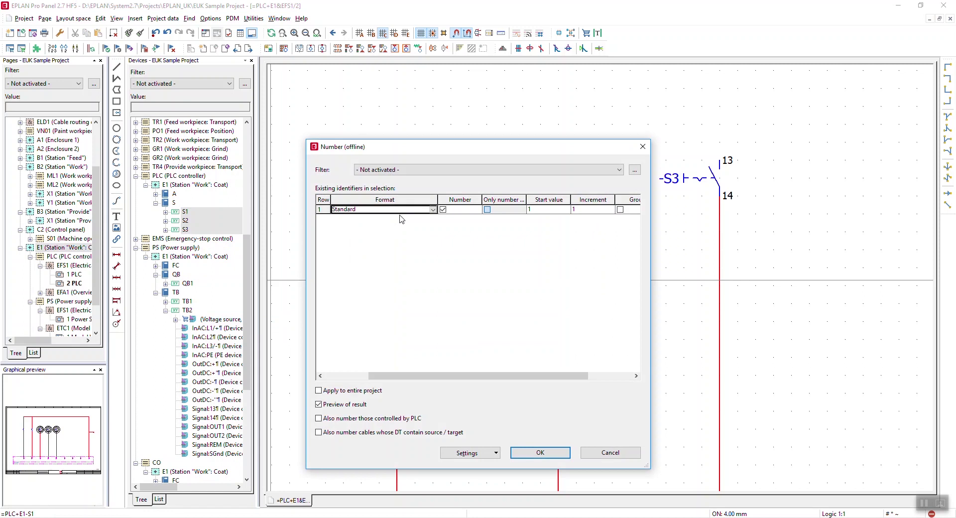
click(432, 210)
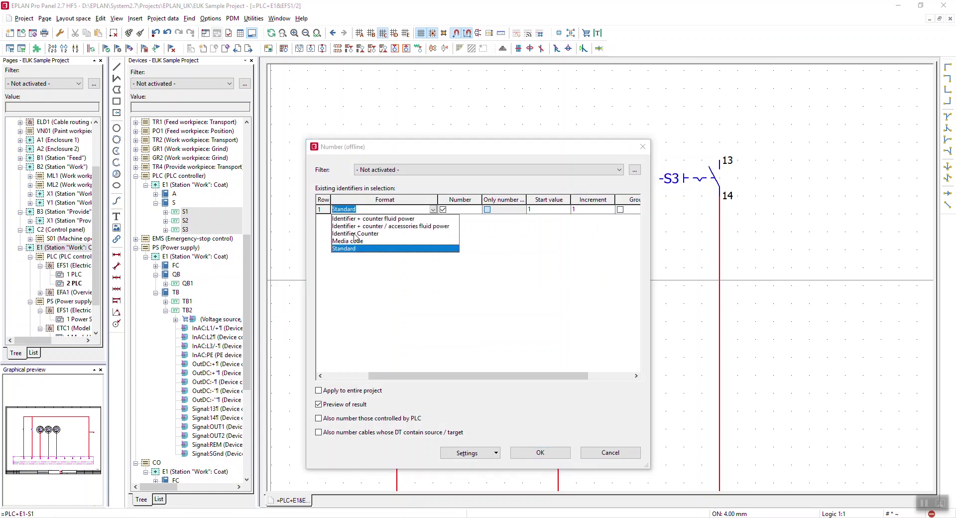
click(389, 209)
click(540, 452)
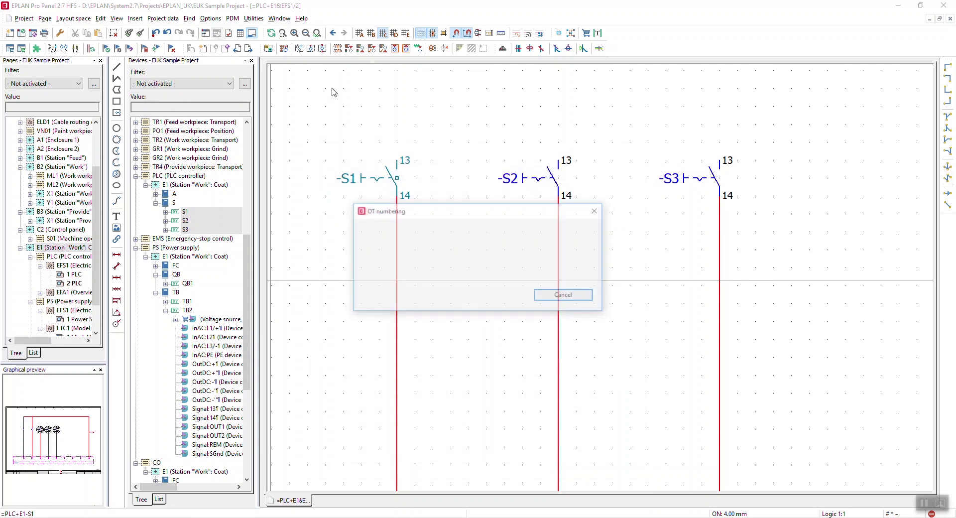
click(614, 357)
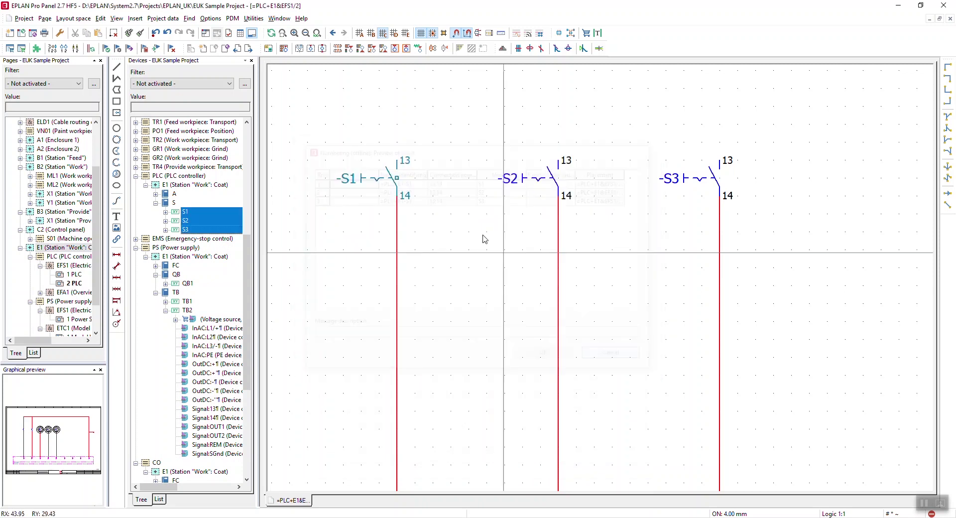
Open the EUK Sample Project's Devices > Numbering (offline) settings.
click(210, 19)
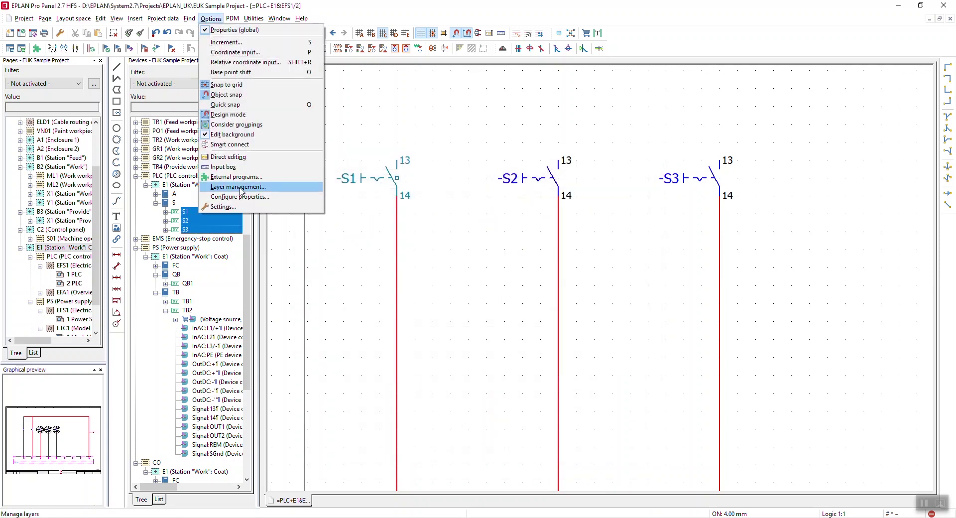
click(249, 208)
click(171, 81)
click(179, 90)
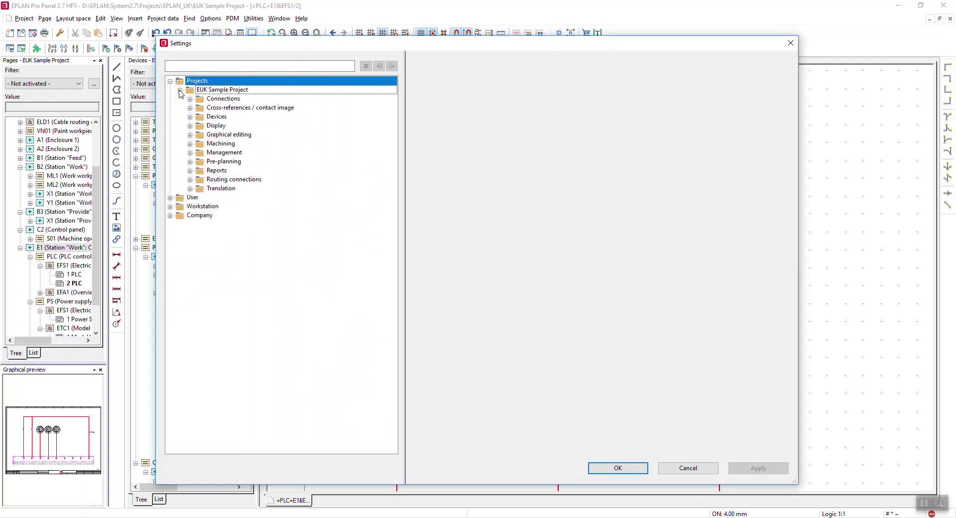
click(190, 117)
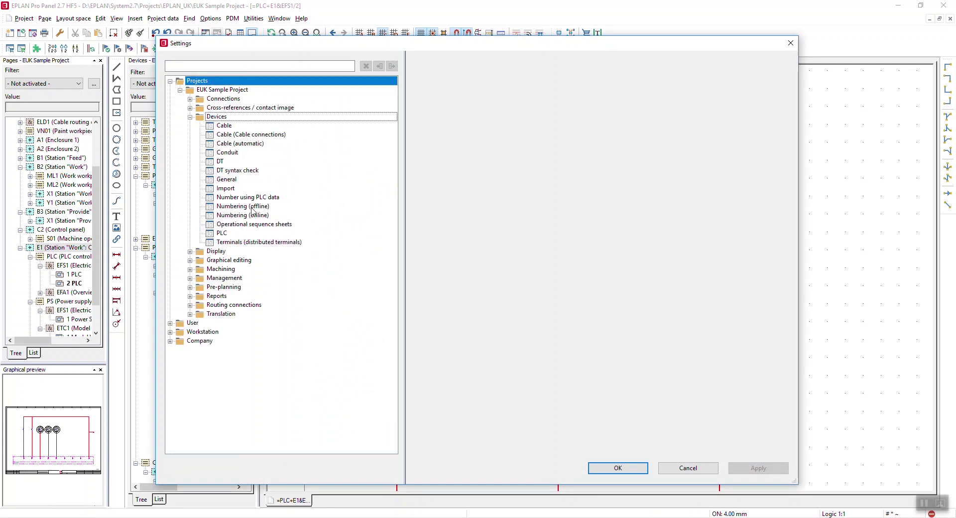
click(226, 206)
Create a new numbering scheme named 'Page Ident Column'.
click(642, 78)
click(527, 152)
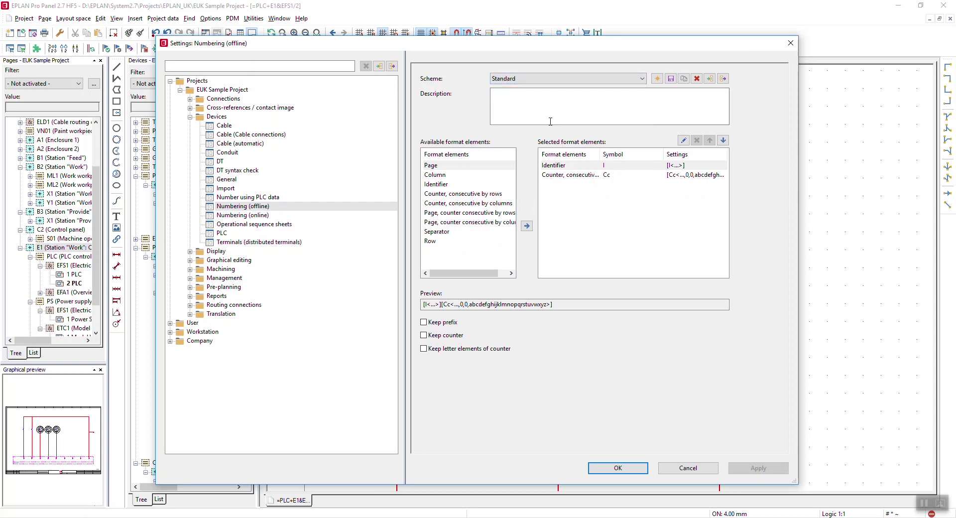
click(657, 78)
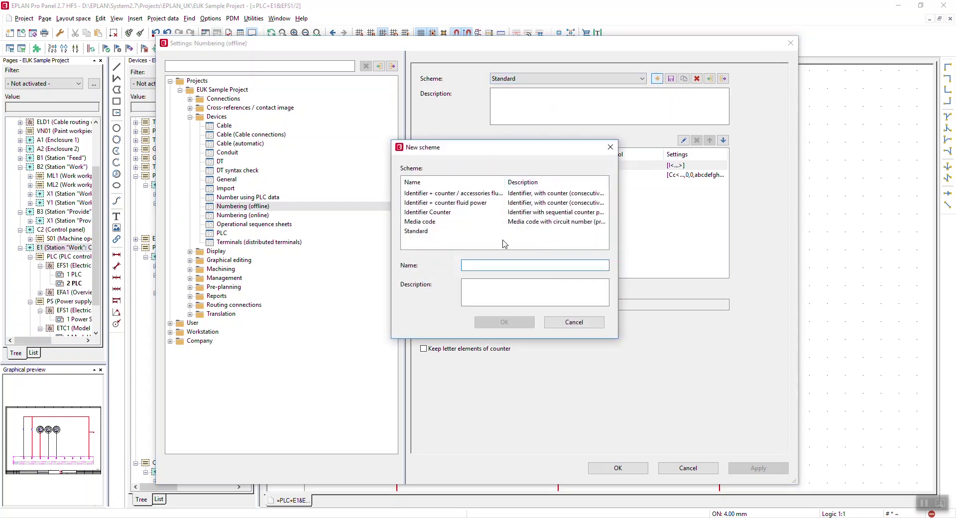
text(Page Ident Col)
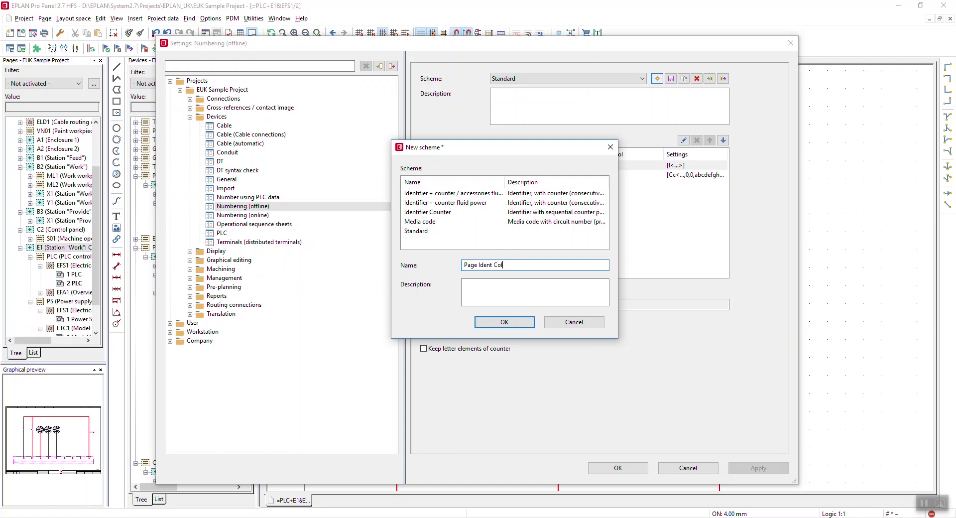
key(Return)
click(458, 167)
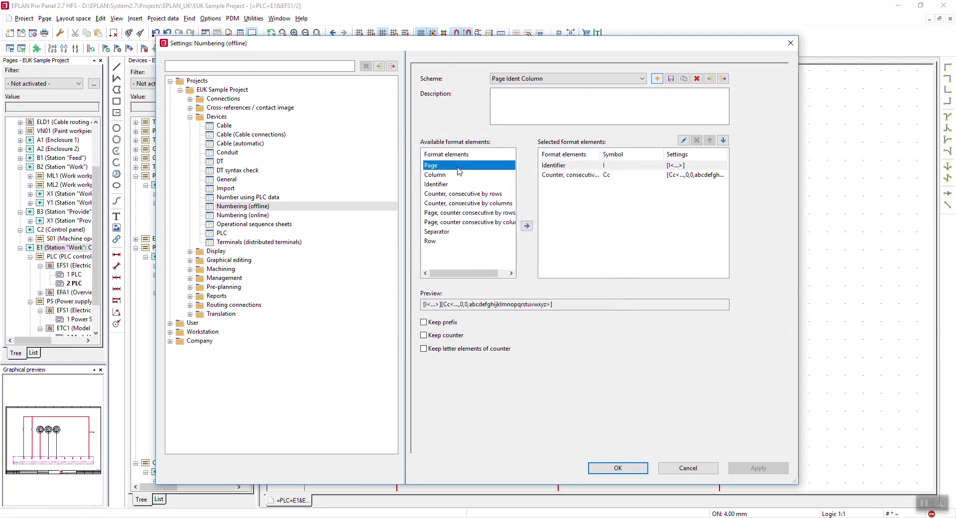
Add a two-digit Page element and move it ahead of Identifier.
click(526, 226)
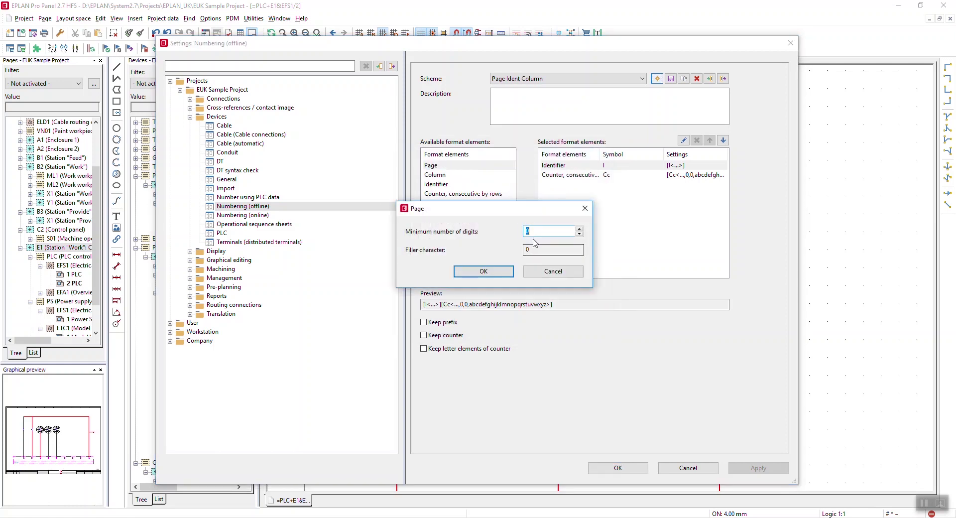
click(579, 228)
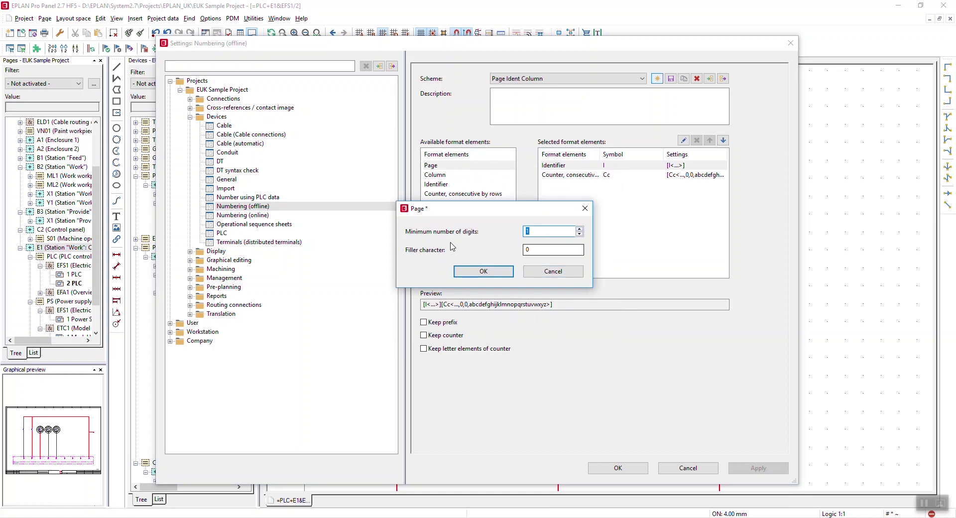
click(579, 229)
click(484, 271)
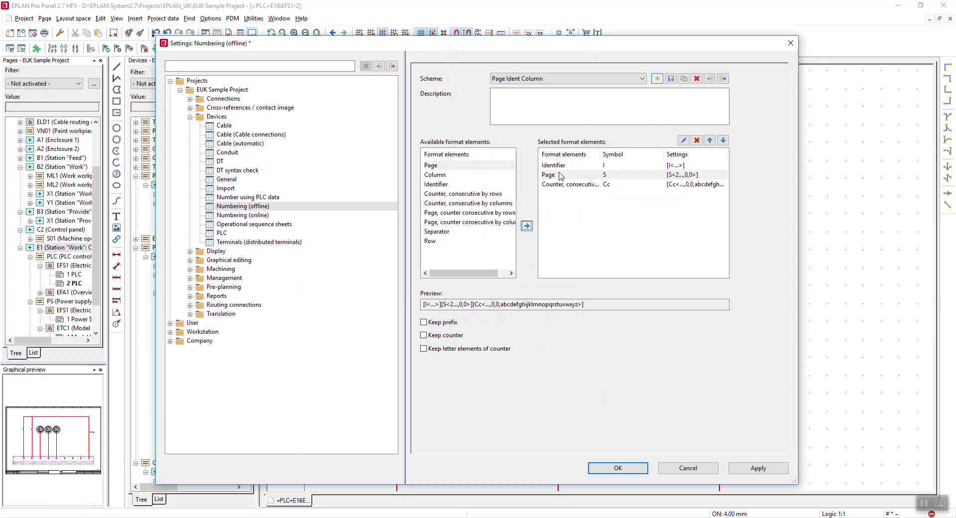
click(710, 140)
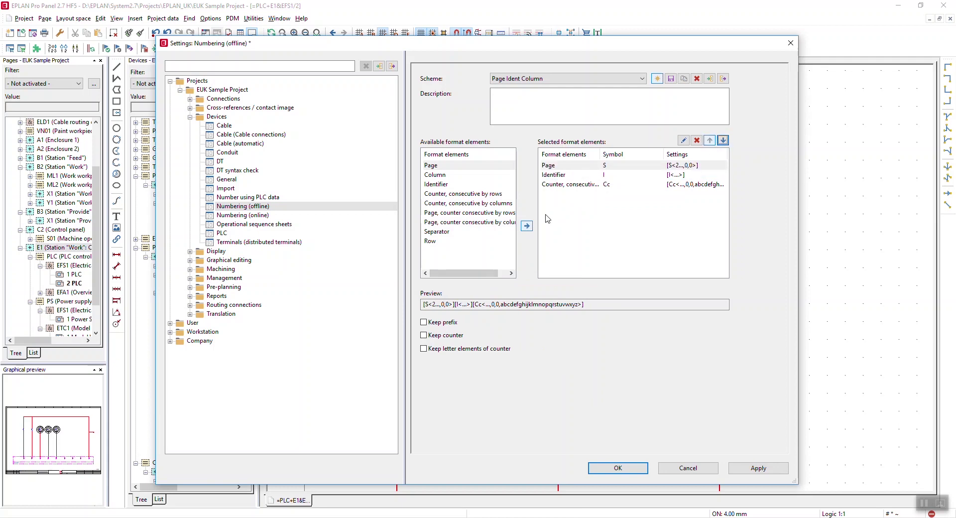
Remove the consecutive counter, add a Column element, and save the settings.
click(548, 185)
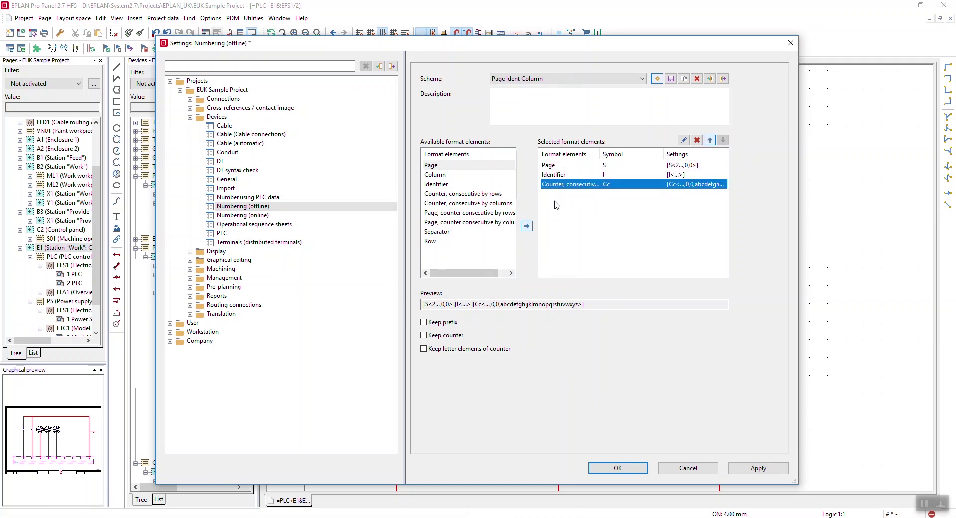
click(697, 140)
click(435, 175)
click(527, 226)
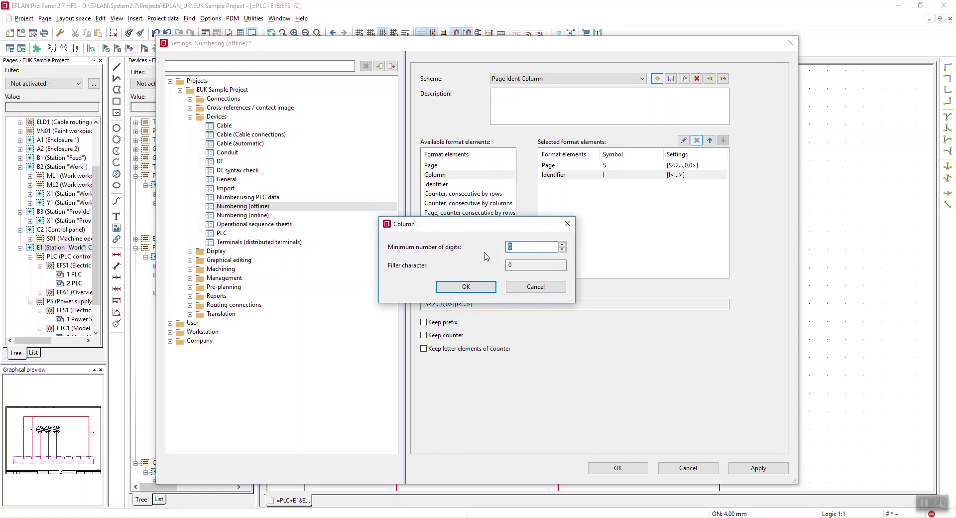
click(466, 286)
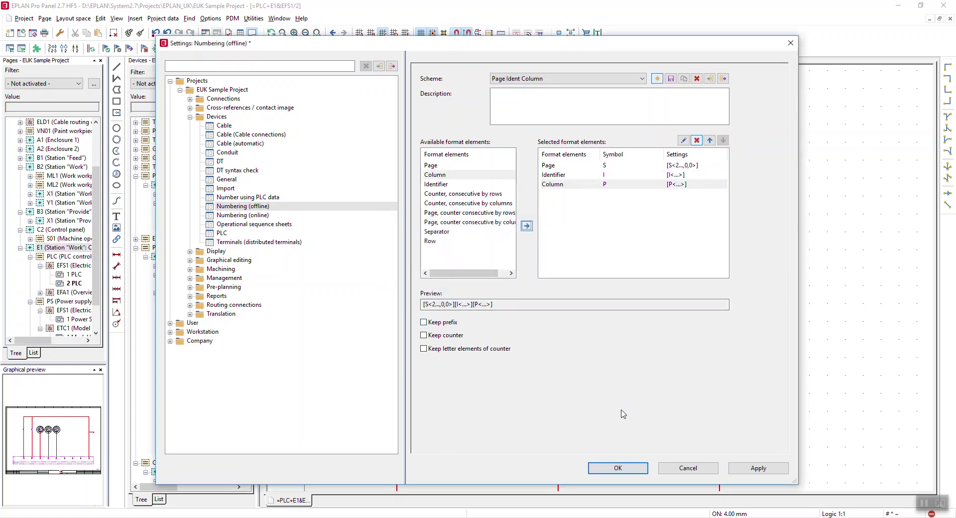
click(616, 469)
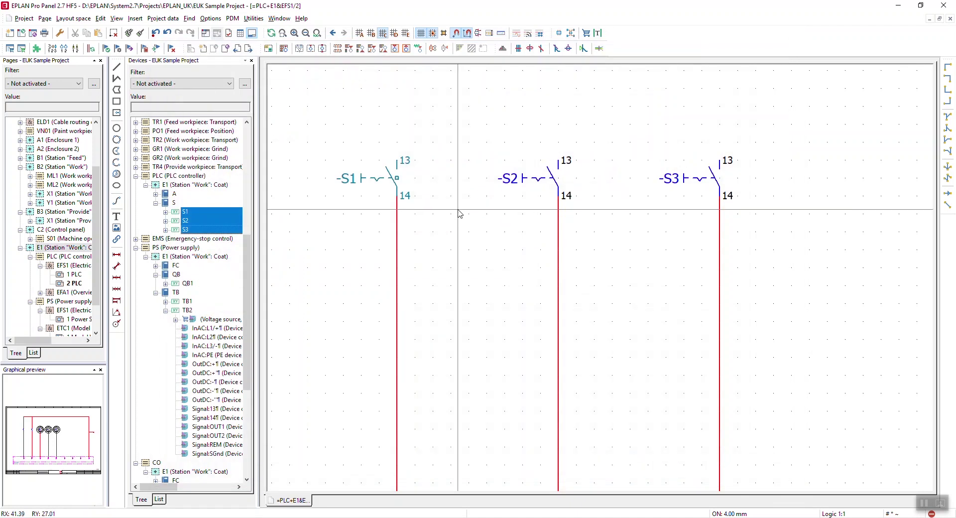
Run Number DT on S1–S3 with Page Ident Column, applying names 02S153–02S155.
right_click(198, 212)
click(253, 305)
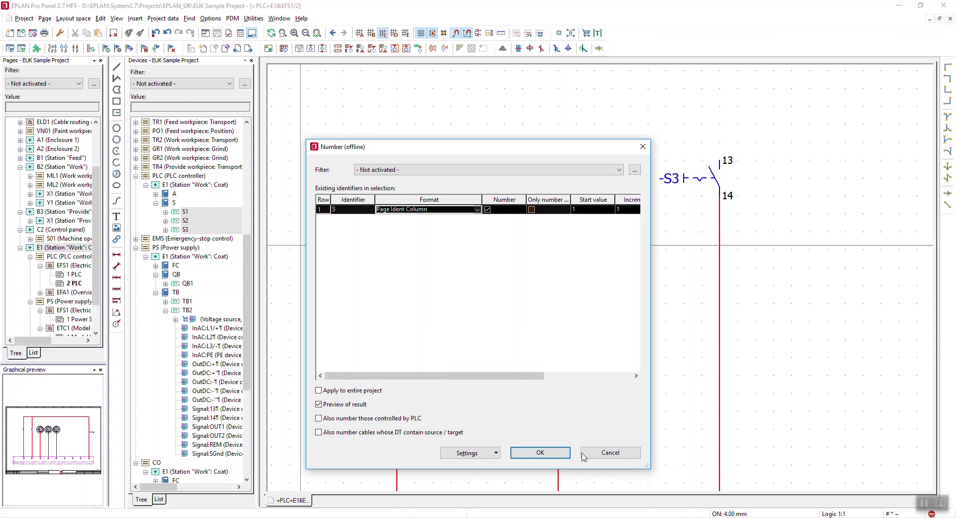
click(546, 459)
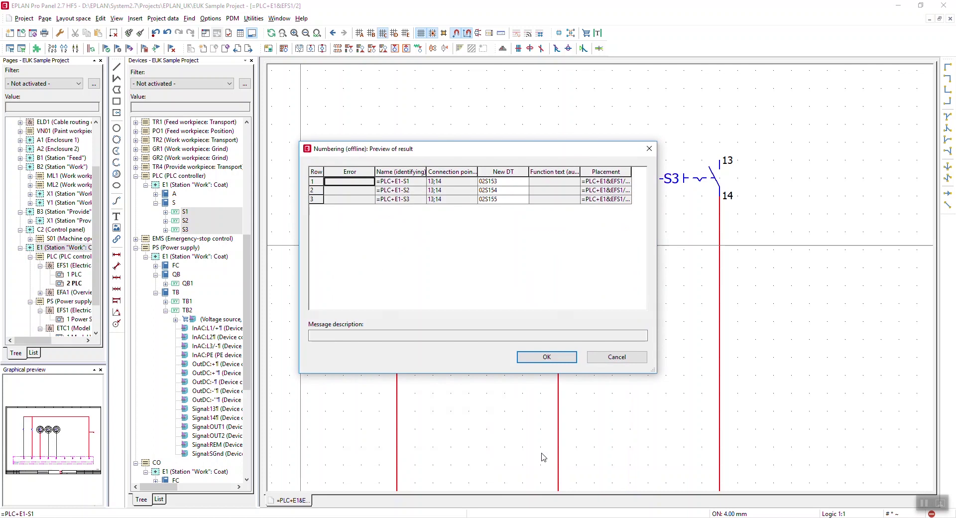
click(548, 355)
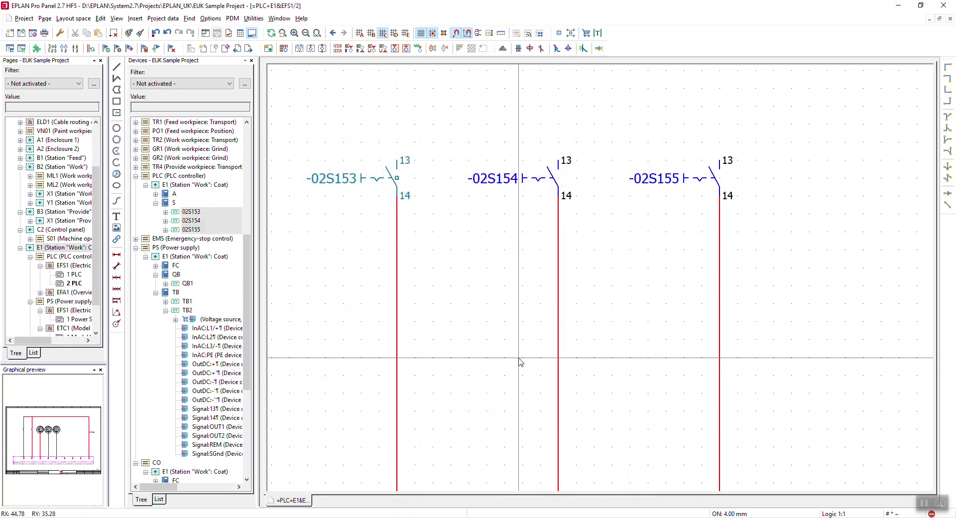
Pan and zoom around the schematic page to review the renamed pushbuttons.
scroll(338, 198, down, 2)
mouse_move(338, 198)
middle_down()
mouse_move(348, 187)
mouse_move(391, 268)
mouse_move(408, 224)
mouse_move(399, 284)
middle_up()
mouse_move(421, 133)
middle_down()
mouse_move(459, 220)
mouse_move(459, 181)
middle_up()
middle_drag(546, 333, 597, 192)
scroll(546, 374, up, 2)
middle_drag(546, 373, 618, 223)
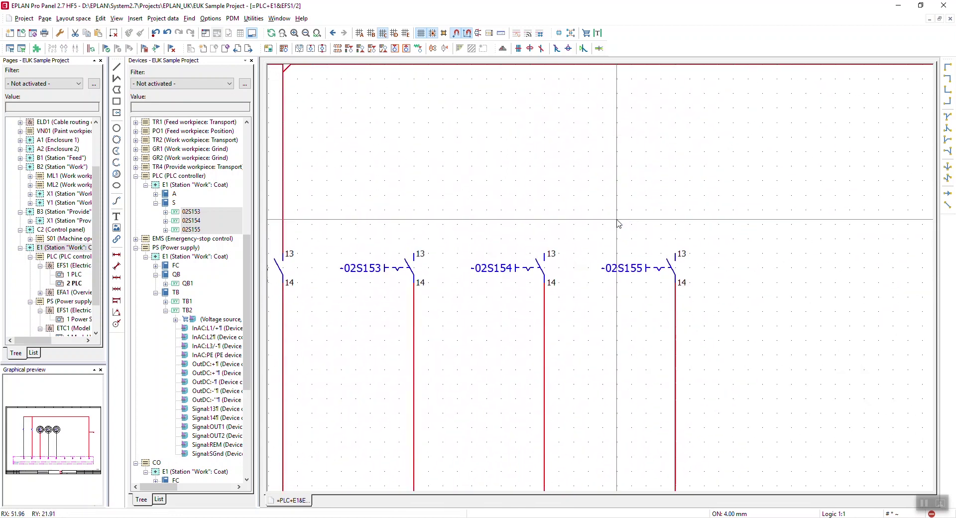
scroll(618, 223, down, 1)
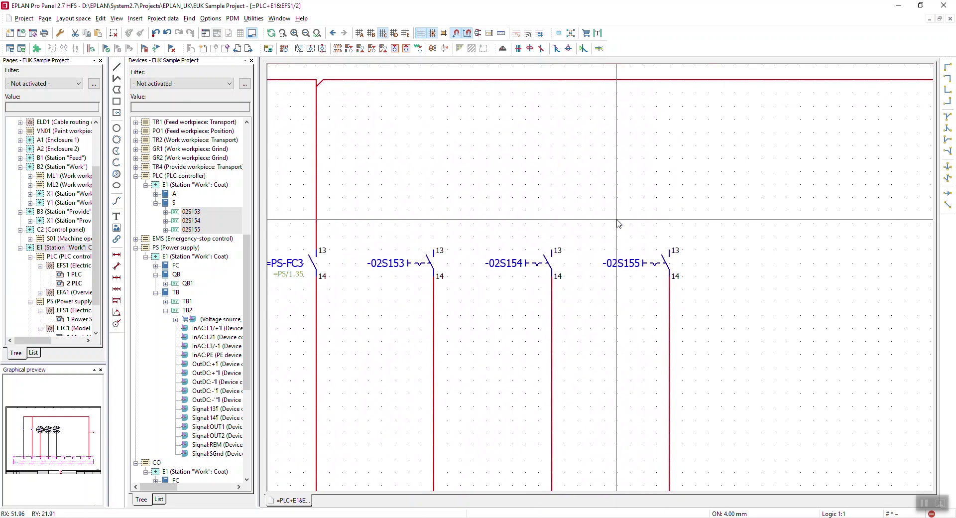
scroll(618, 224, down, 5)
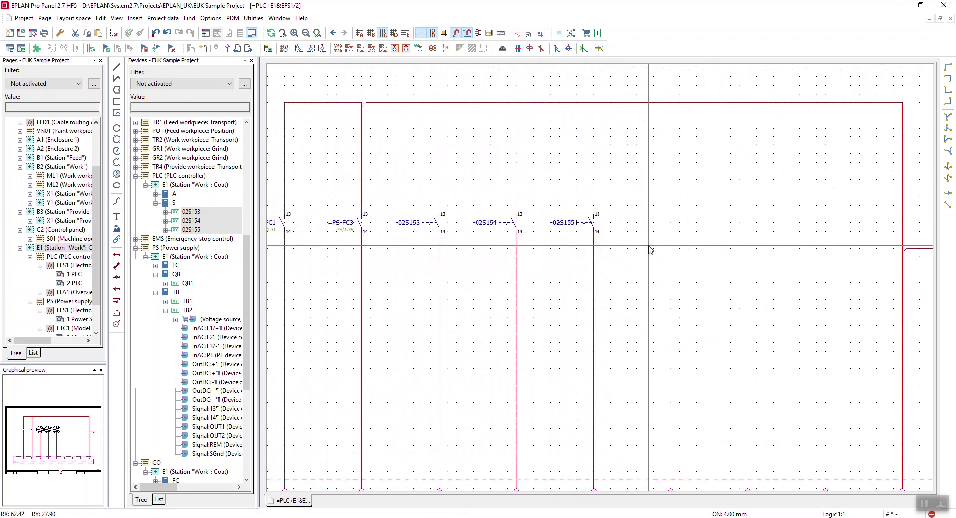
scroll(553, 448, up, 4)
scroll(552, 448, down, 2)
scroll(458, 243, down, 3)
Window-select the page and apply Number using PLC data, renaming pushbuttons to SIX15.2–SIX15.4.
click(326, 134)
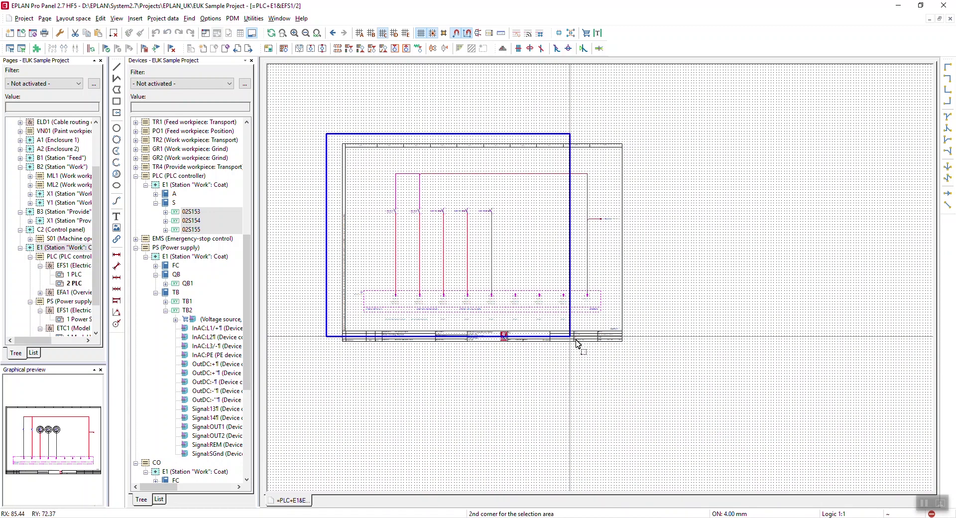
click(679, 374)
click(164, 19)
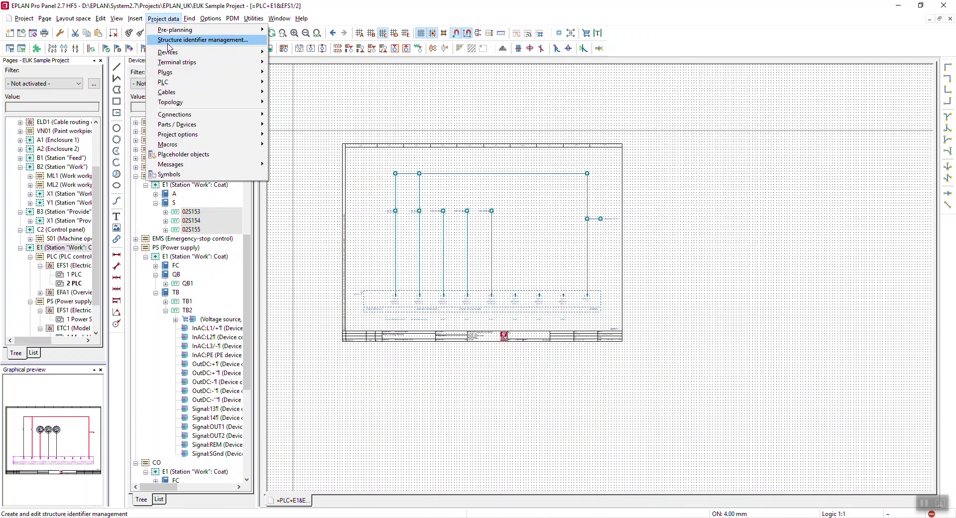
mouse_move(214, 53)
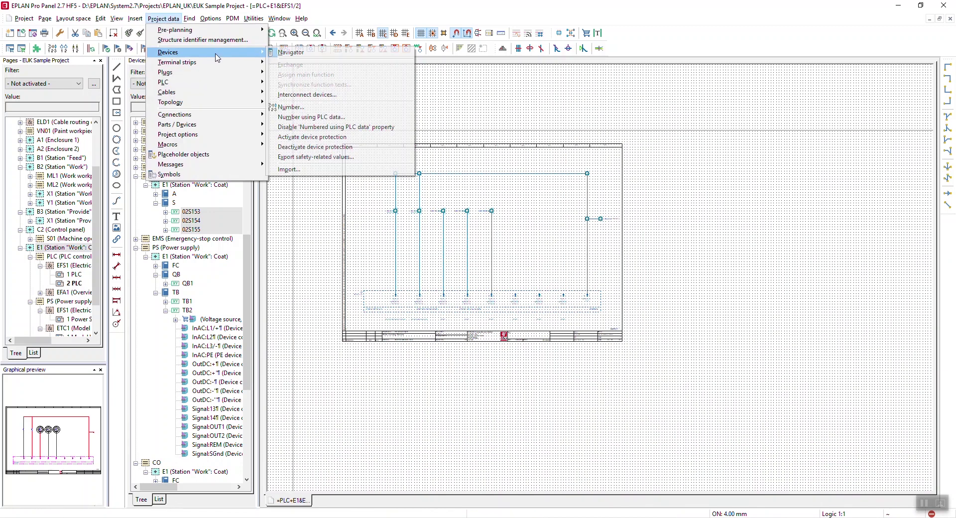
click(349, 119)
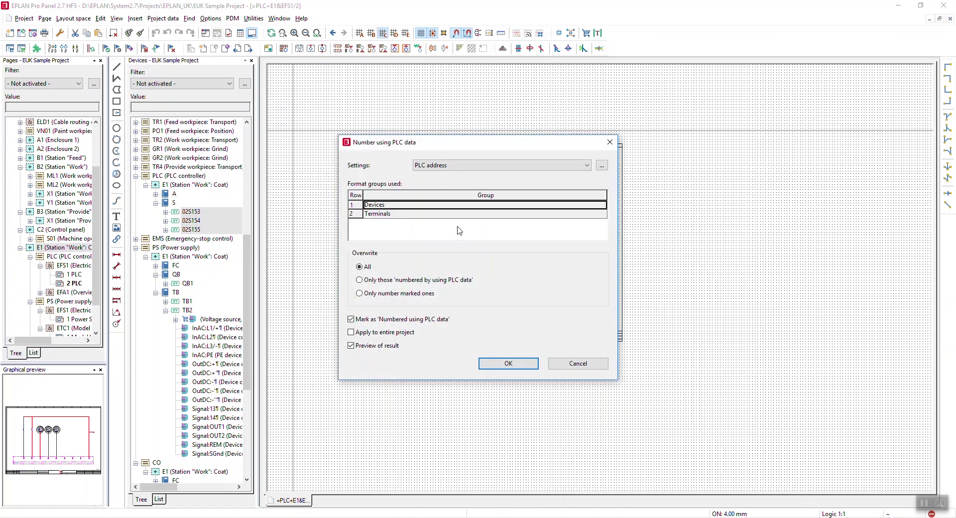
click(508, 363)
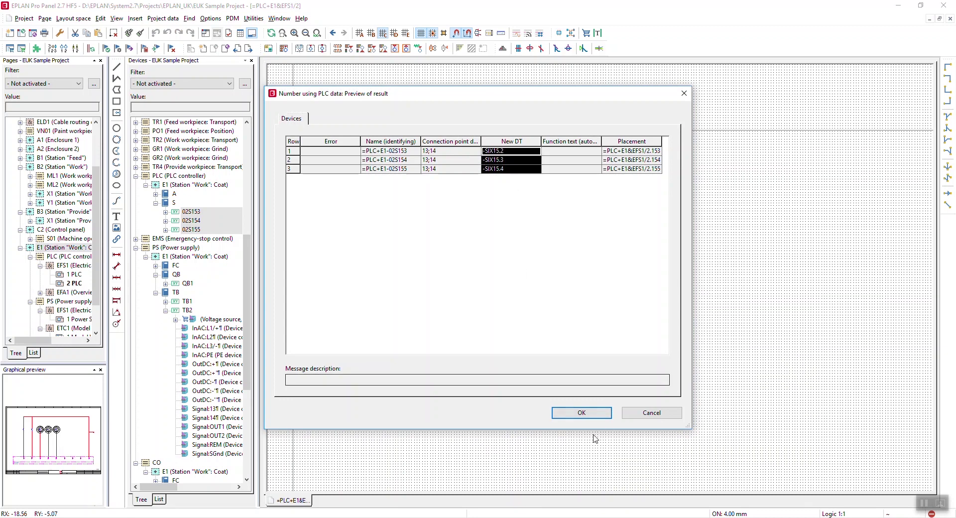
click(582, 412)
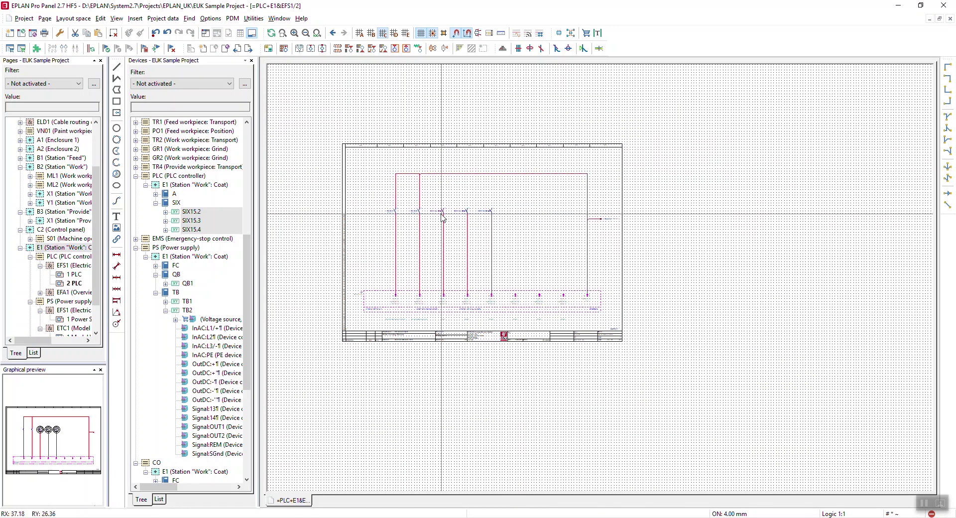
Zoom and pan across page =PLC+E1&EFS1/2 around the X1 terminals and SM 321 module.
scroll(432, 215, up, 3)
scroll(432, 215, up, 3)
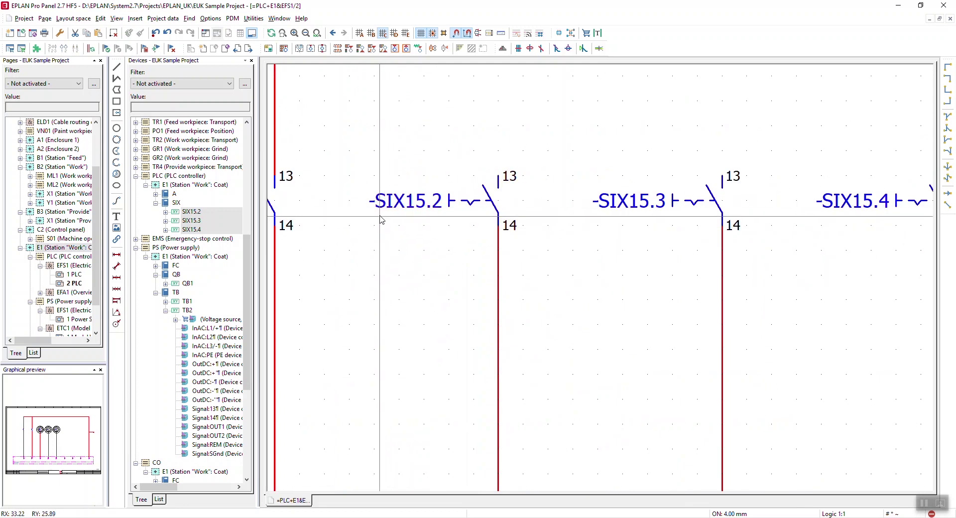
scroll(391, 215, down, 2)
middle_drag(391, 215, 411, 189)
scroll(411, 189, down, 3)
scroll(451, 209, up, 4)
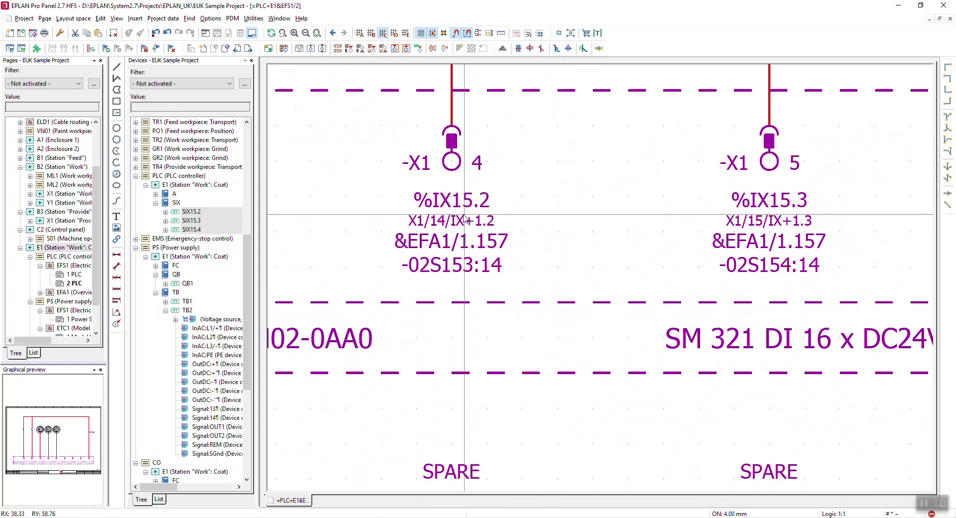
scroll(462, 215, down, 1)
scroll(462, 215, down, 1)
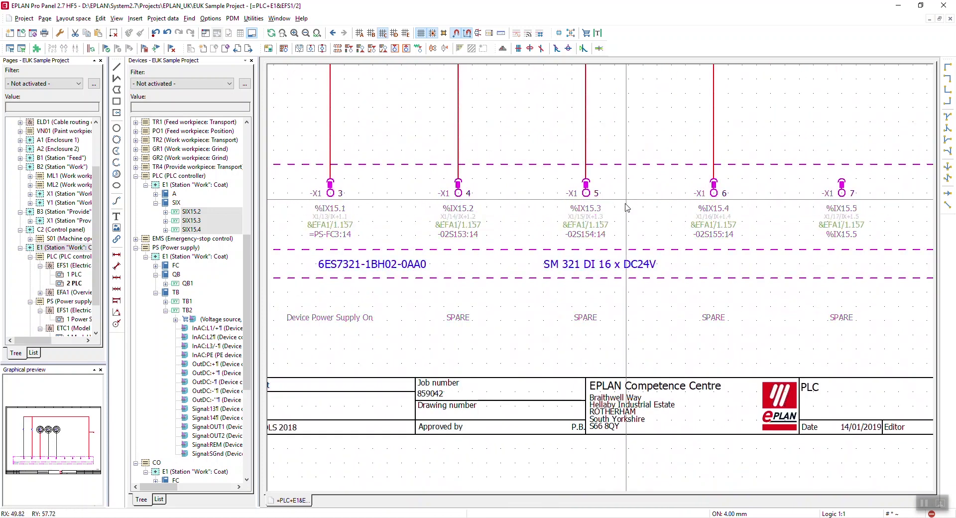
scroll(614, 139, down, 1)
scroll(613, 139, up, 4)
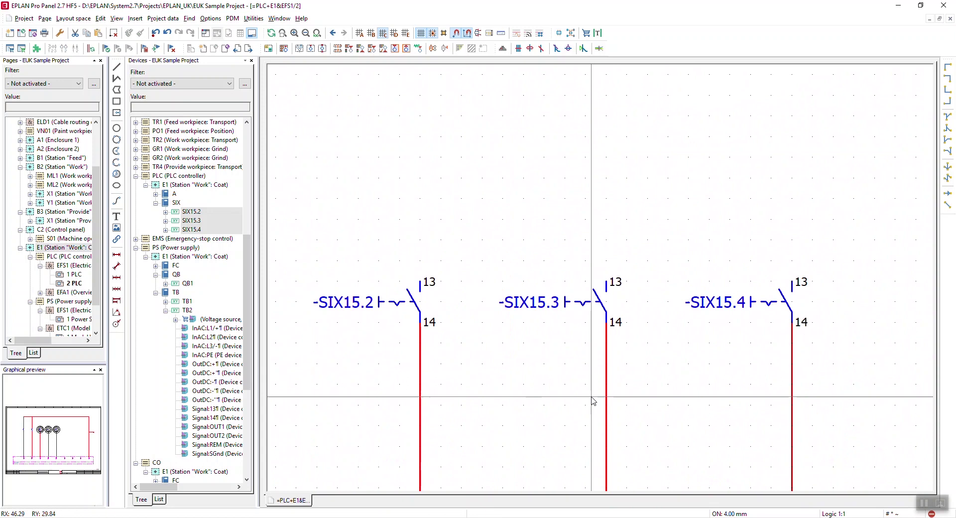
scroll(594, 401, down, 3)
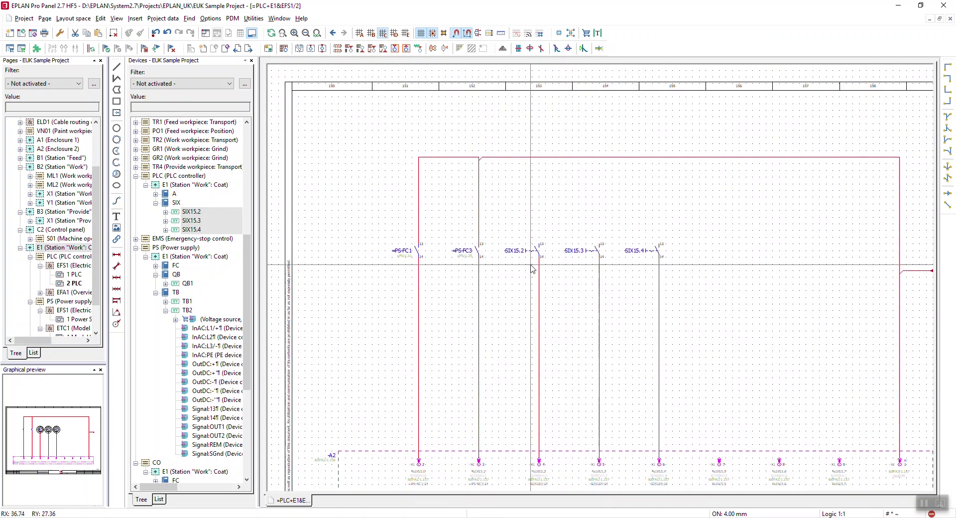
Open page 1 PLC and window-select everything on its output card.
double_click(59, 274)
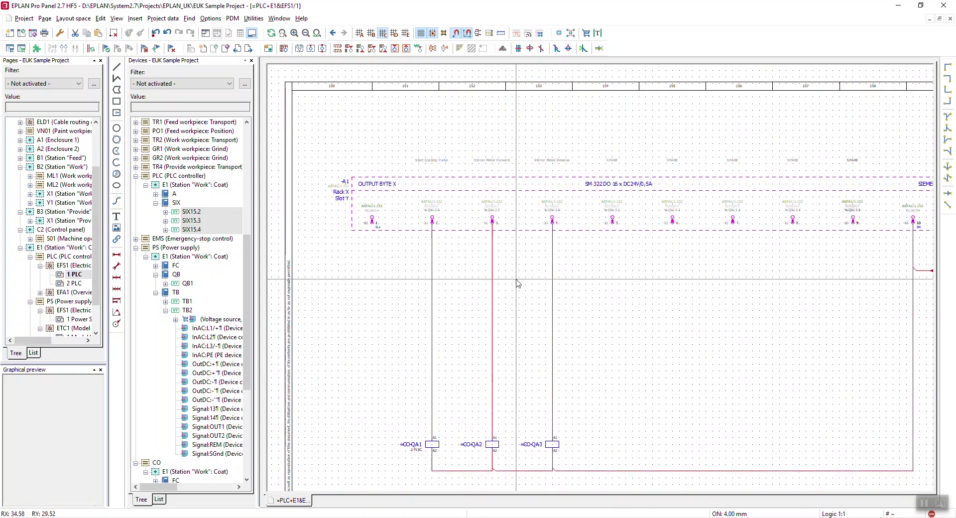
middle_drag(530, 324, 551, 256)
scroll(493, 381, down, 3)
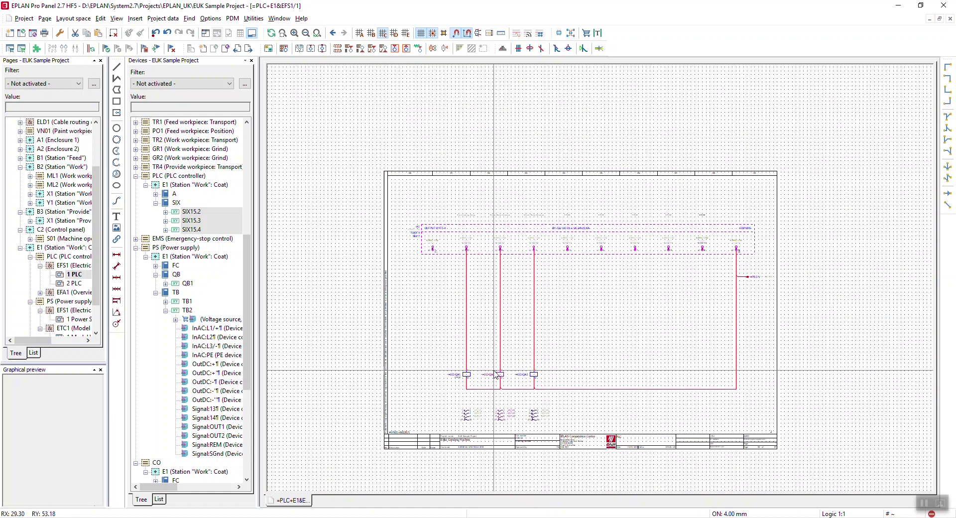
drag(352, 139, 820, 477)
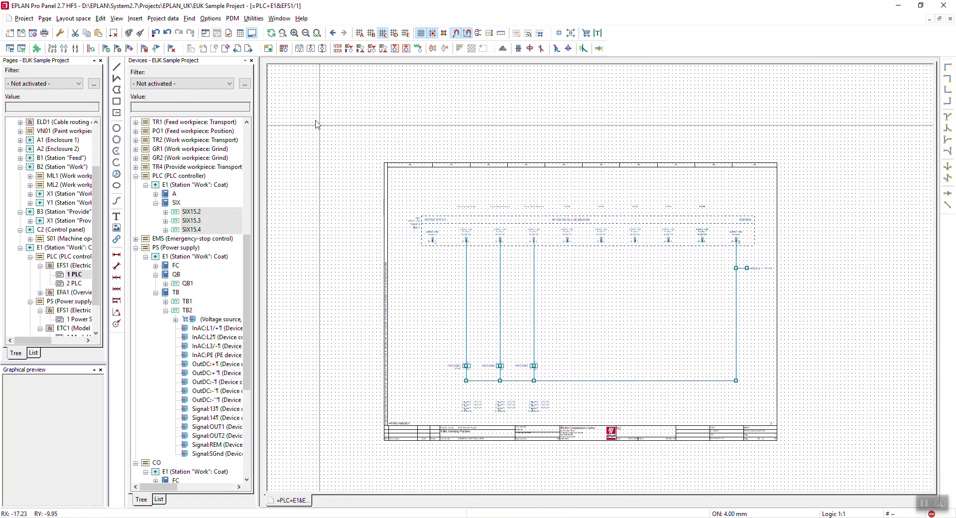
Number the coils from their PLC addresses, accepting tags -QAQX12.6, -QAQX12.7 and -QAQX13.0.
click(164, 18)
mouse_move(199, 82)
click(319, 118)
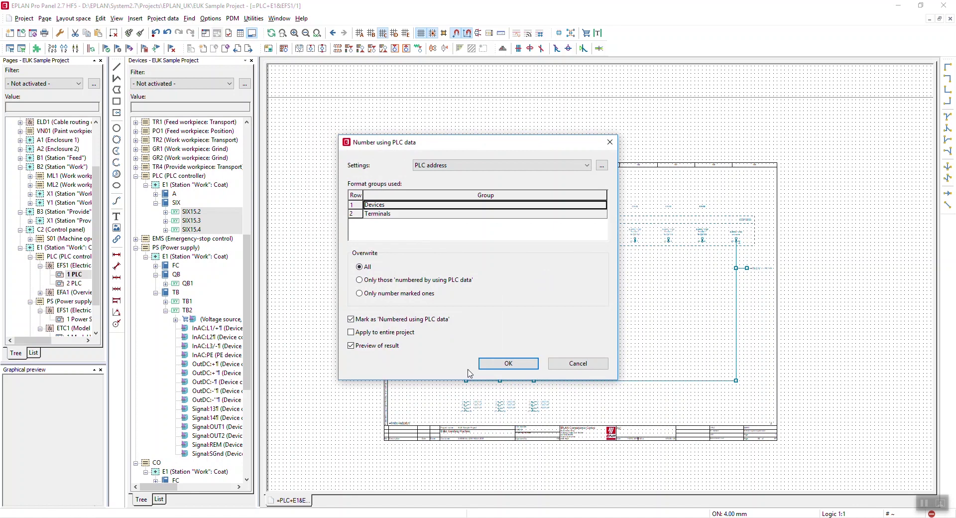
click(515, 364)
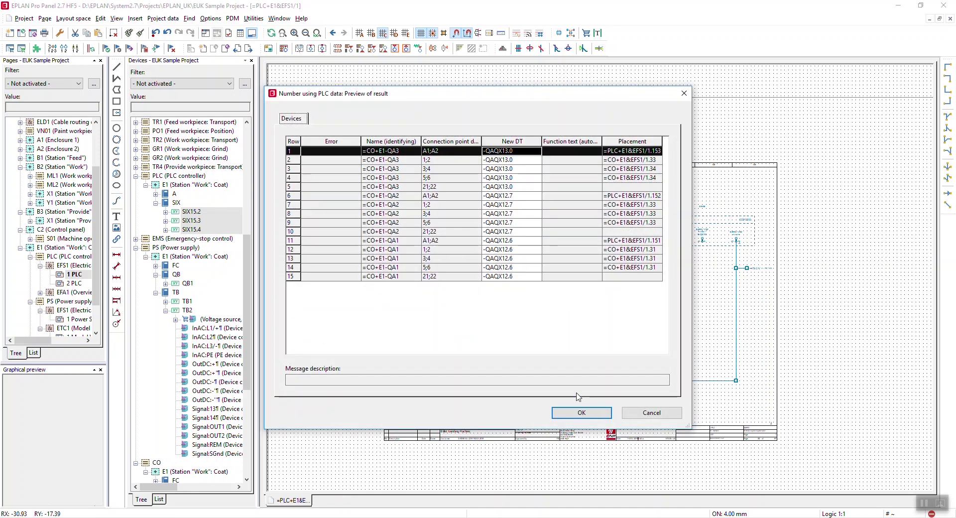
click(582, 413)
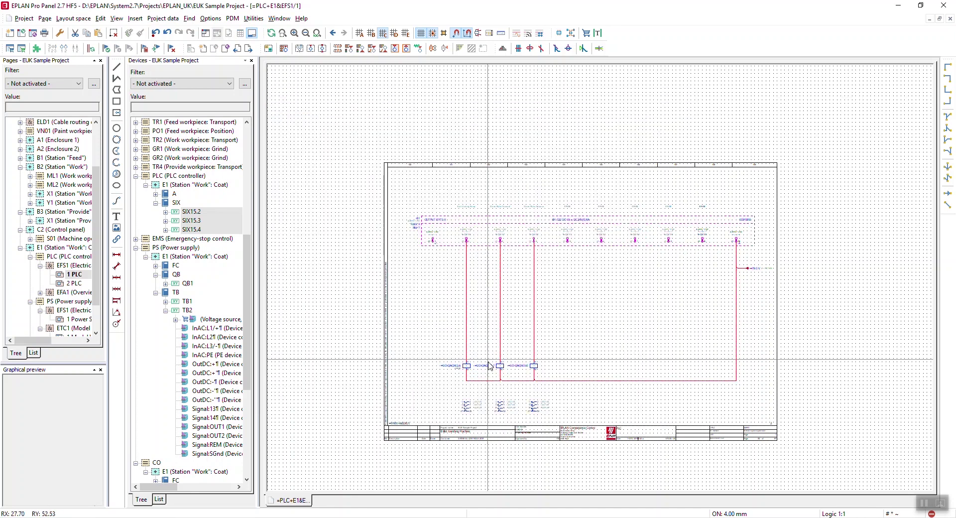
scroll(457, 381, up, 5)
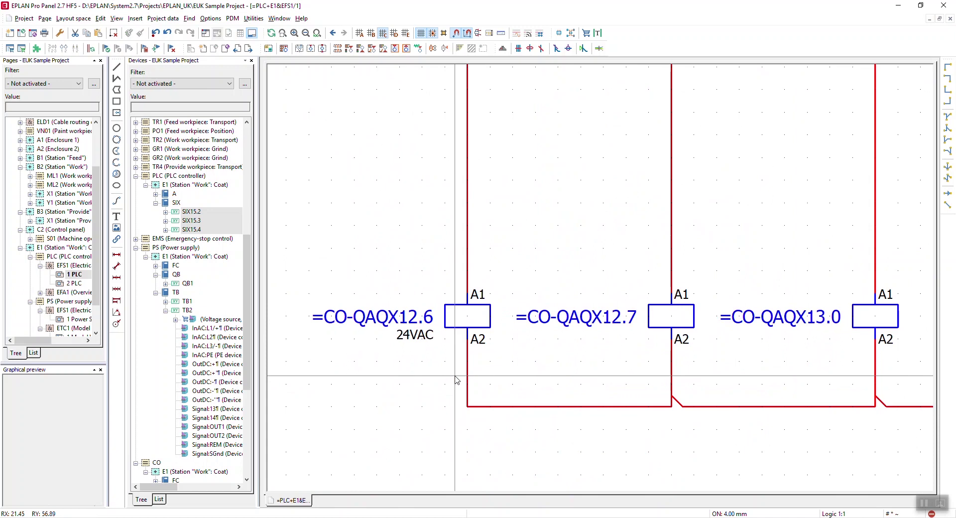
scroll(457, 381, down, 3)
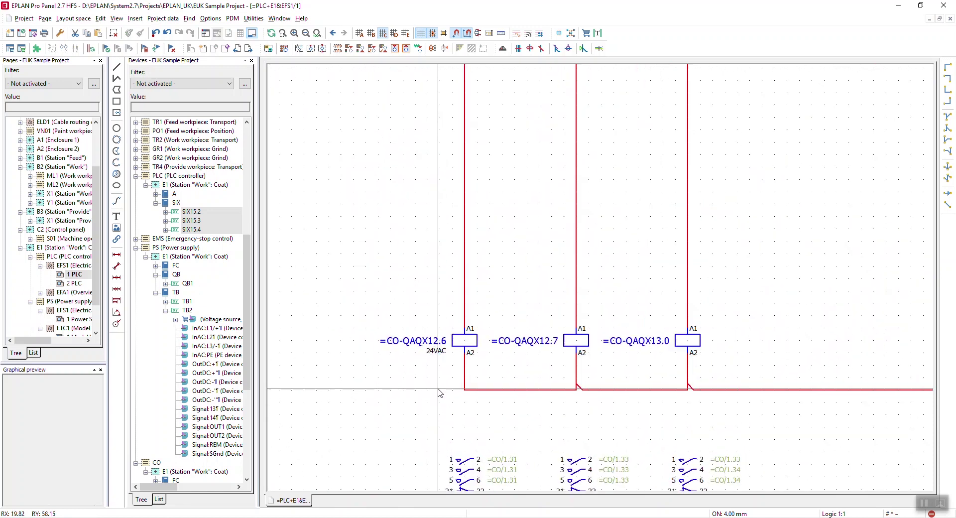
scroll(410, 377, up, 3)
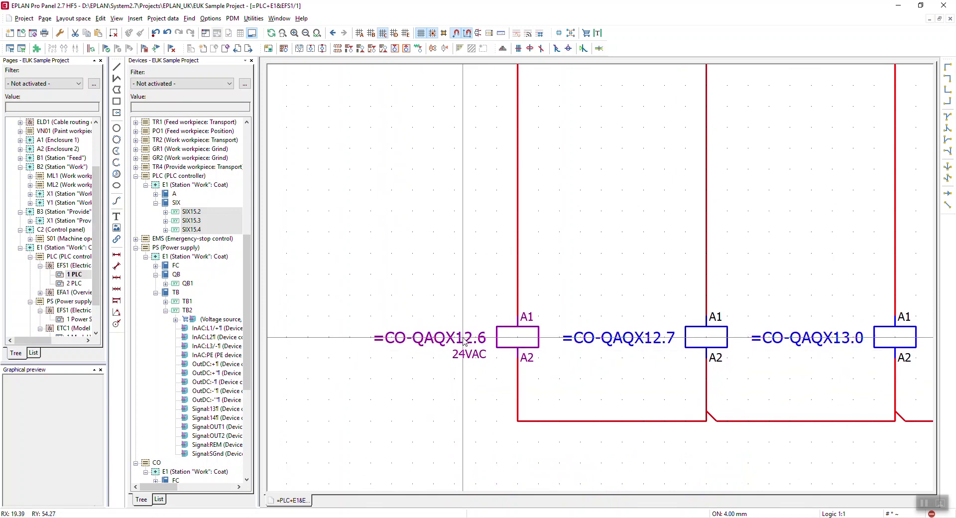
scroll(465, 341, down, 4)
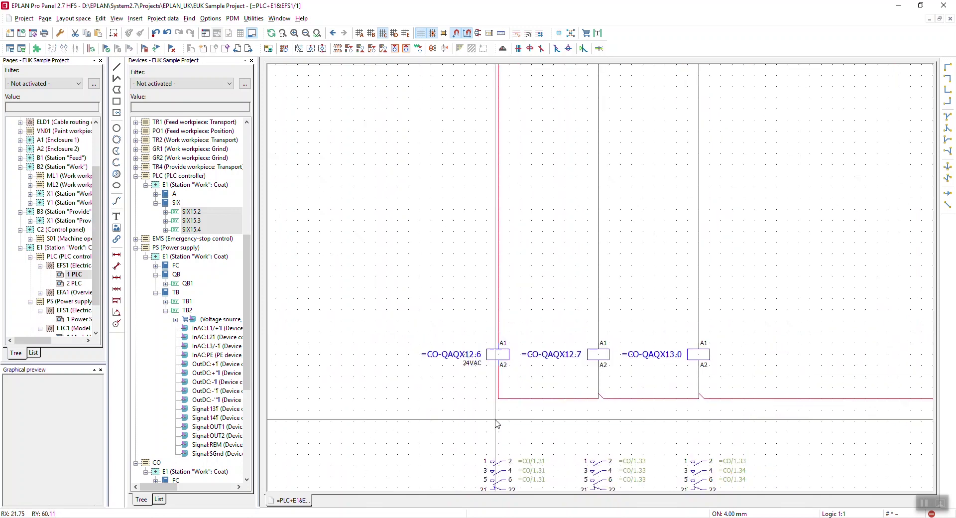
key(f)
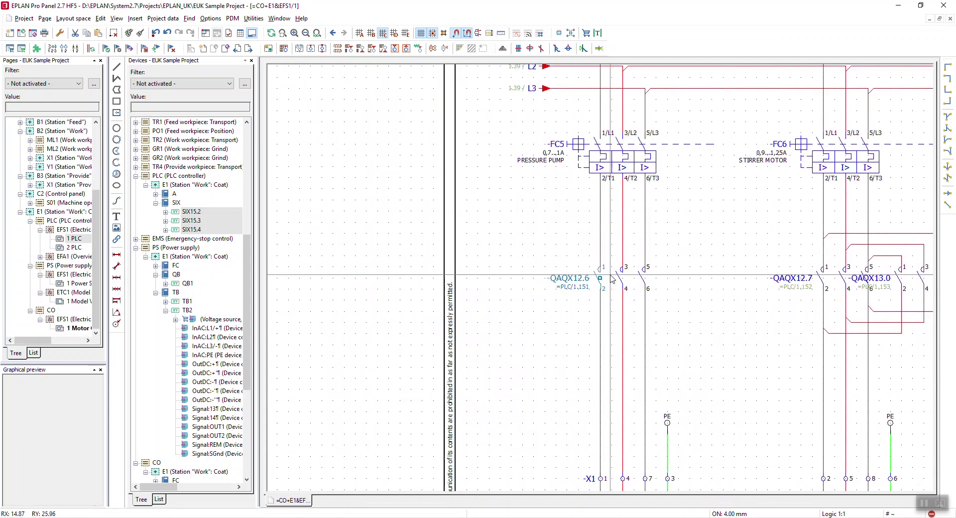
scroll(574, 325, up, 3)
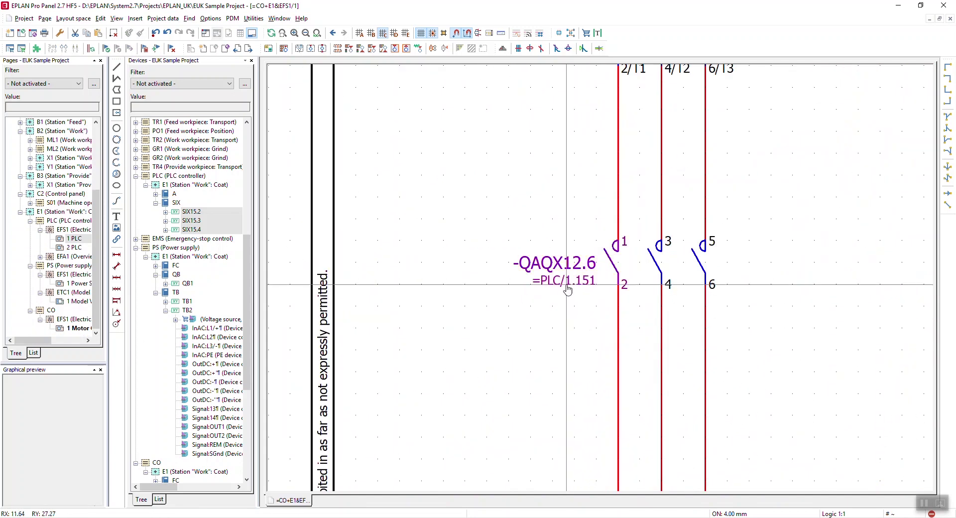
key(f)
scroll(576, 262, down, 3)
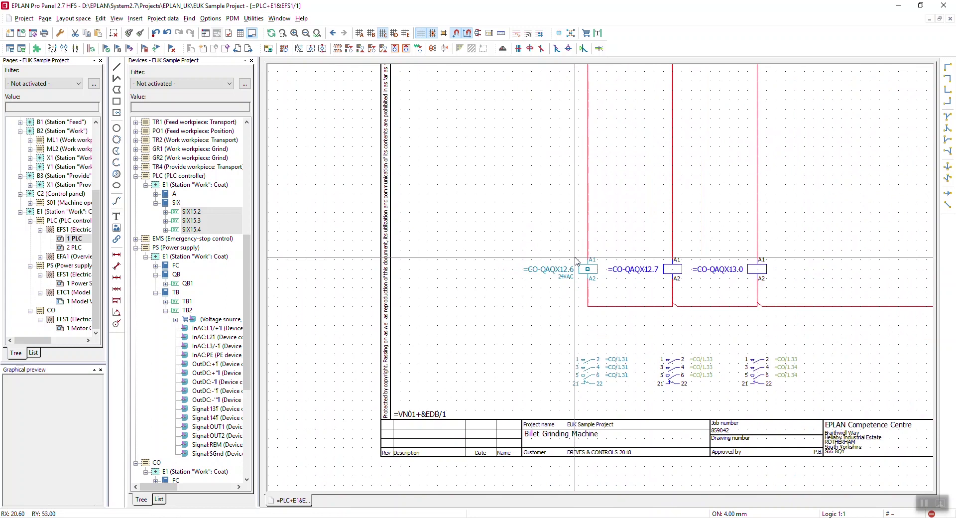
scroll(576, 260, down, 3)
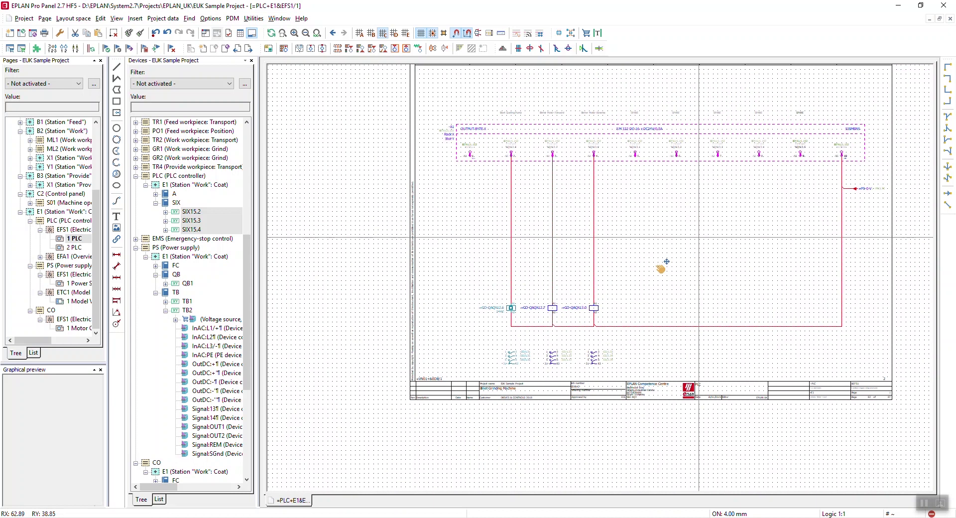
click(56, 211)
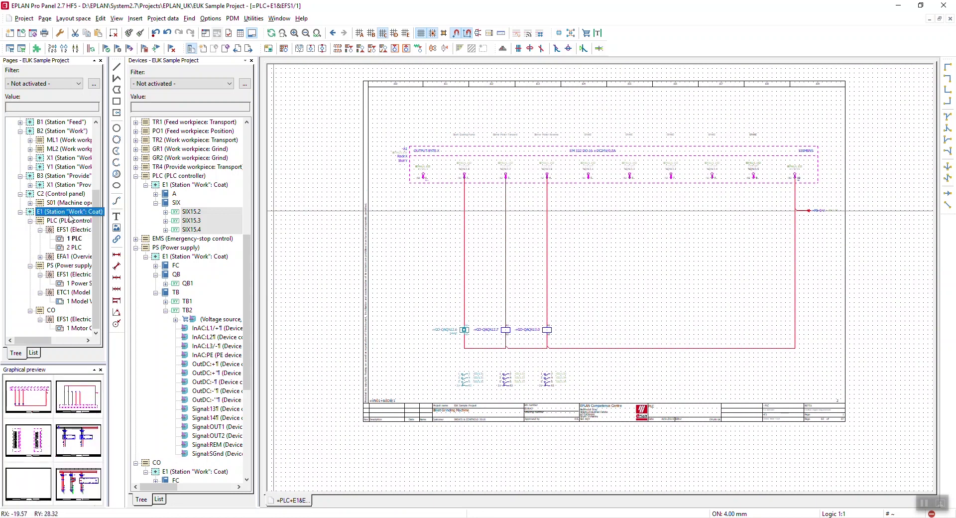
Place connection definition points using the EUK Potential PLC General scheme.
click(160, 18)
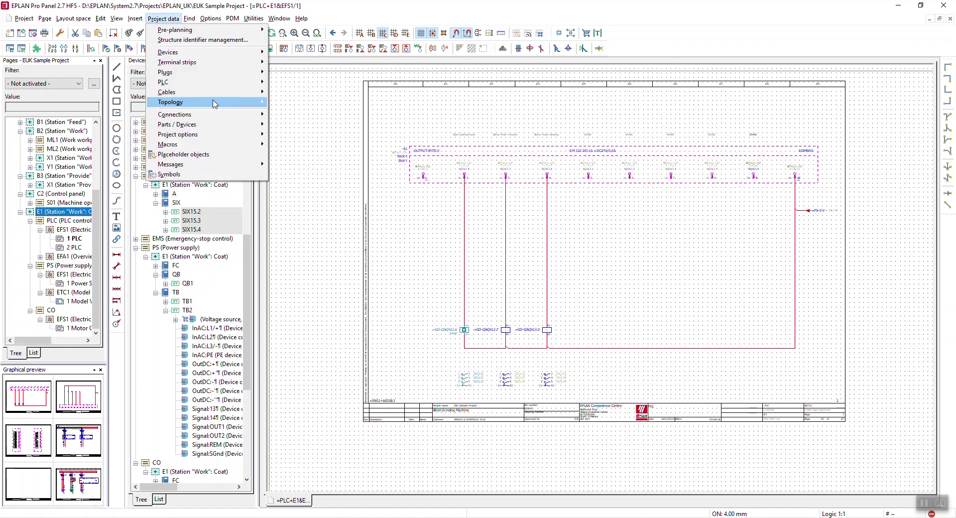
mouse_move(241, 115)
mouse_move(319, 134)
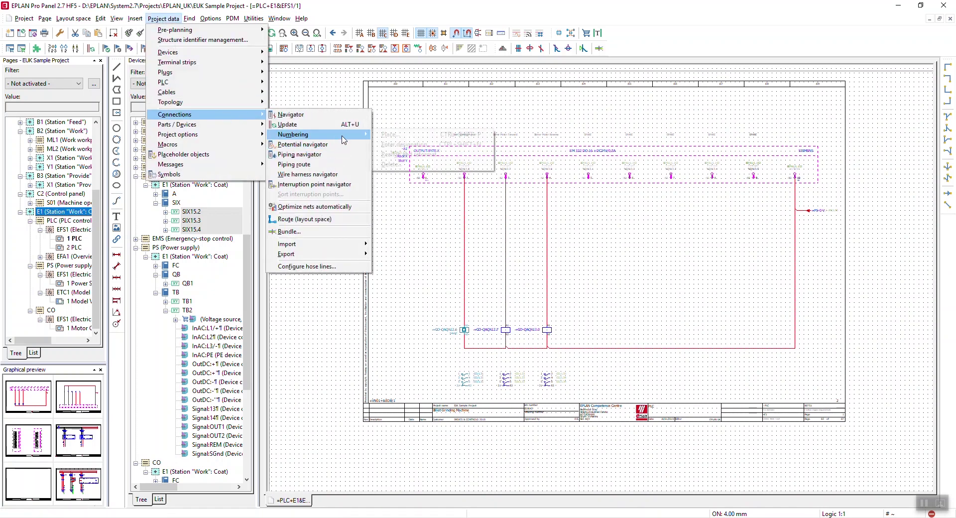
click(418, 135)
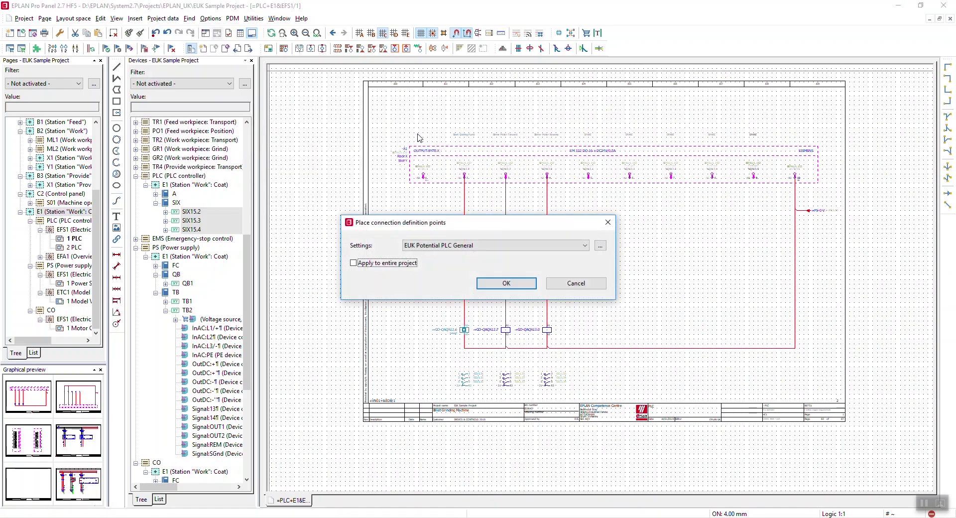
key(Return)
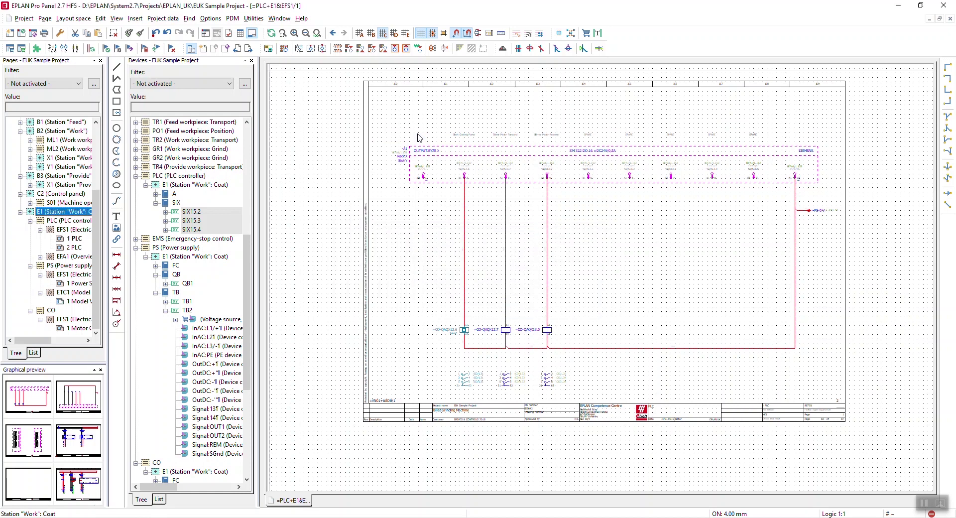
scroll(508, 260, up, 5)
scroll(498, 249, down, 2)
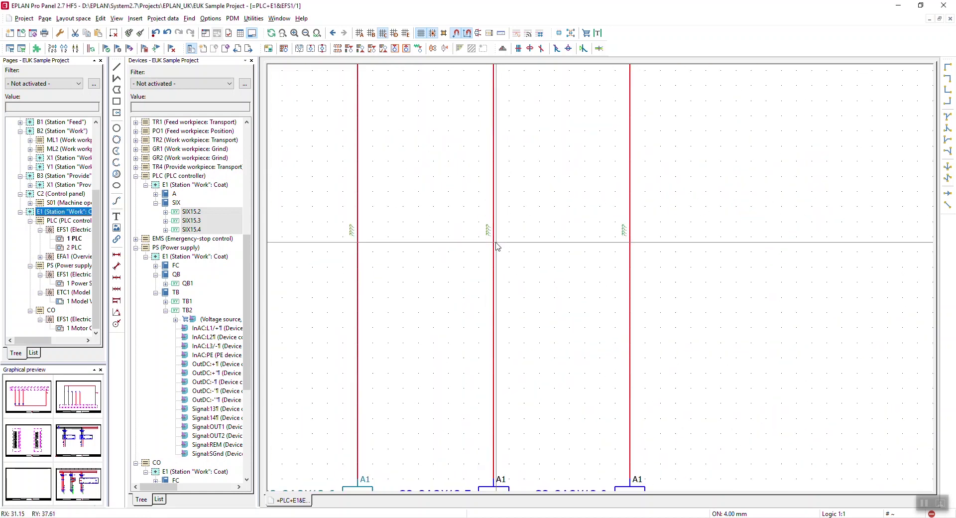
Enter connection designations so the coil wires read %QX12.6, %QX12.7 and %QX13.0.
click(162, 18)
mouse_move(219, 114)
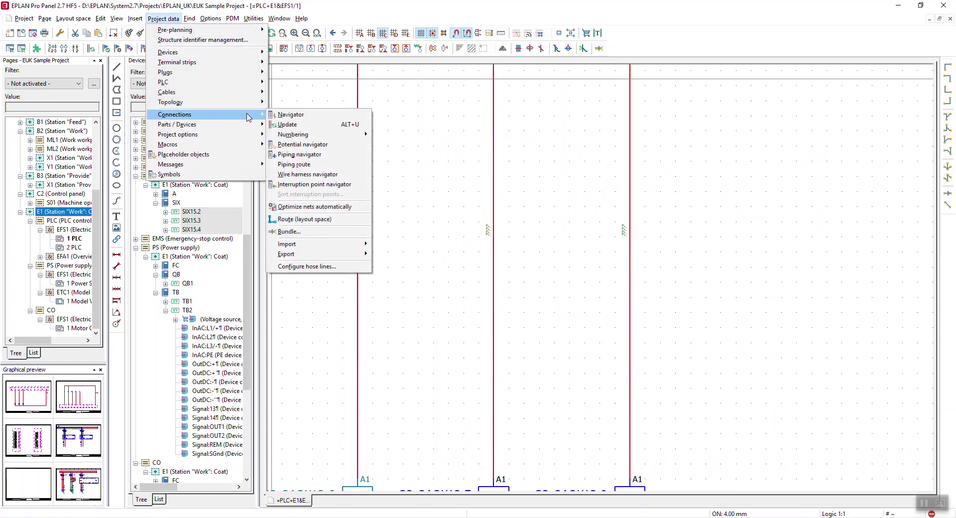
mouse_move(324, 137)
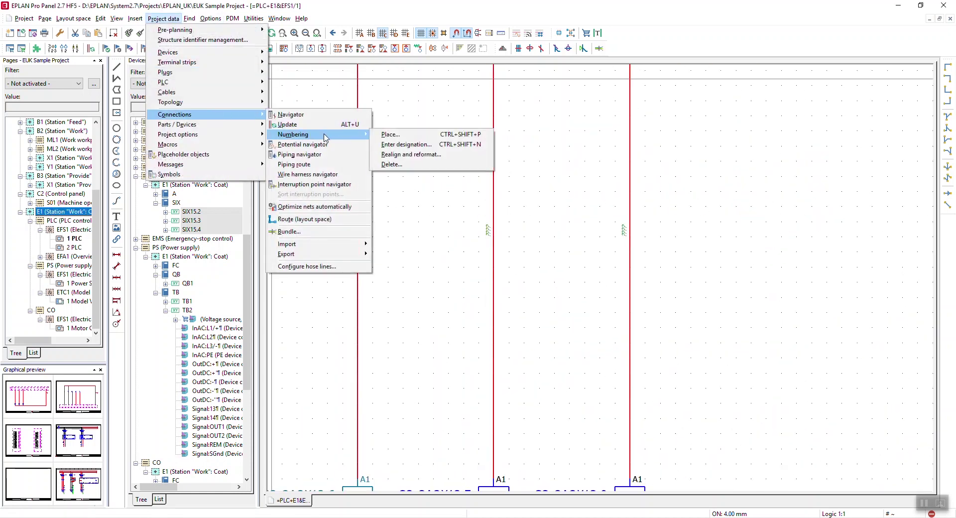
click(435, 145)
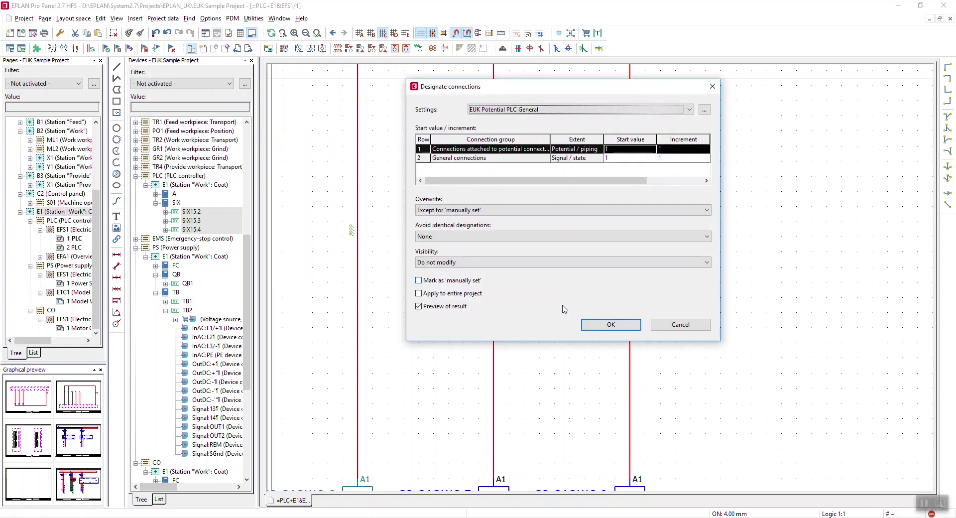
click(617, 328)
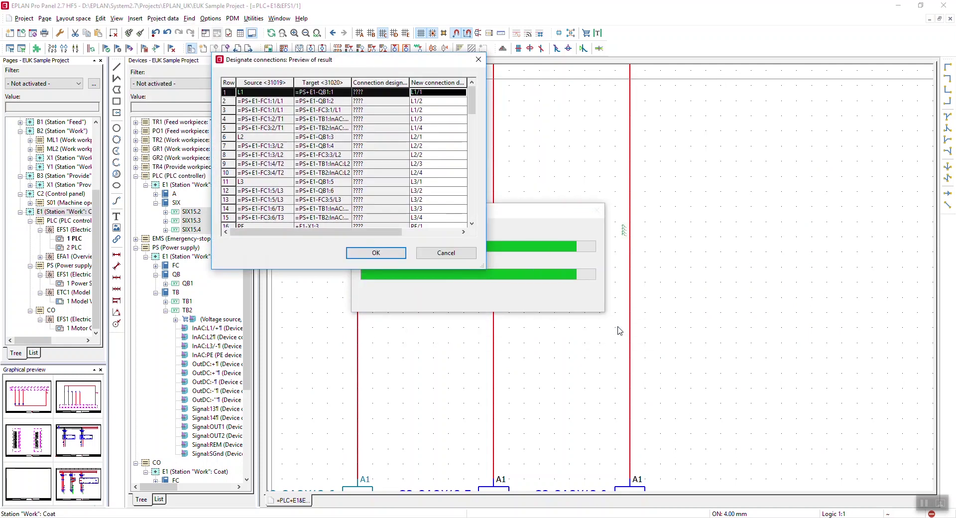
click(377, 253)
scroll(383, 228, up, 5)
scroll(383, 228, down, 5)
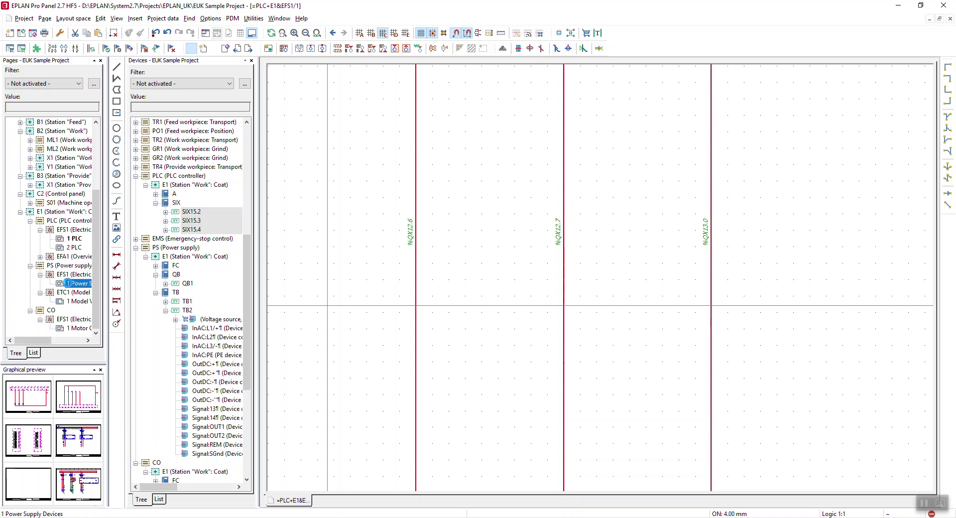
Show the Power Supply Devices page's +24V, 0V and L1/2–L3/2 wire designations.
click(70, 288)
scroll(430, 355, up, 3)
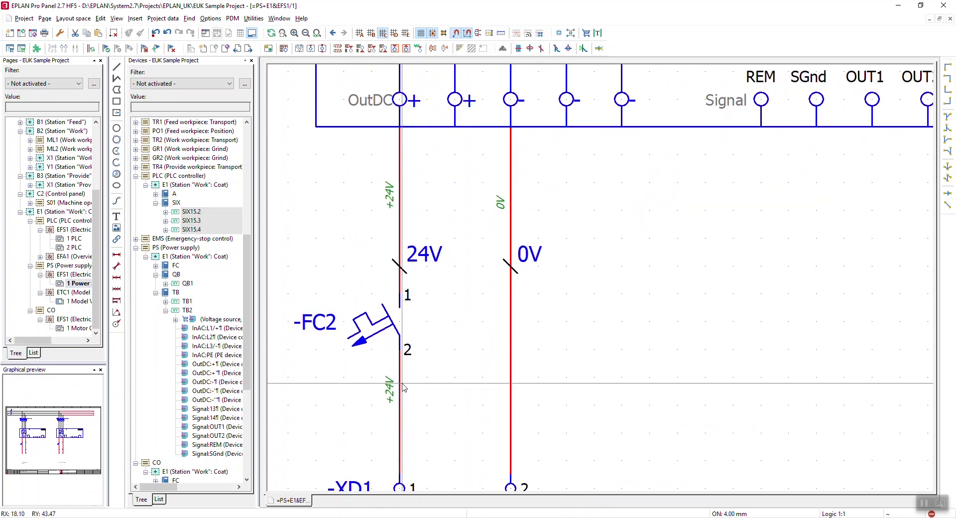
scroll(580, 174, down, 3)
middle_drag(580, 174, 565, 241)
scroll(700, 290, up, 5)
scroll(706, 303, up, 2)
middle_drag(700, 290, 712, 323)
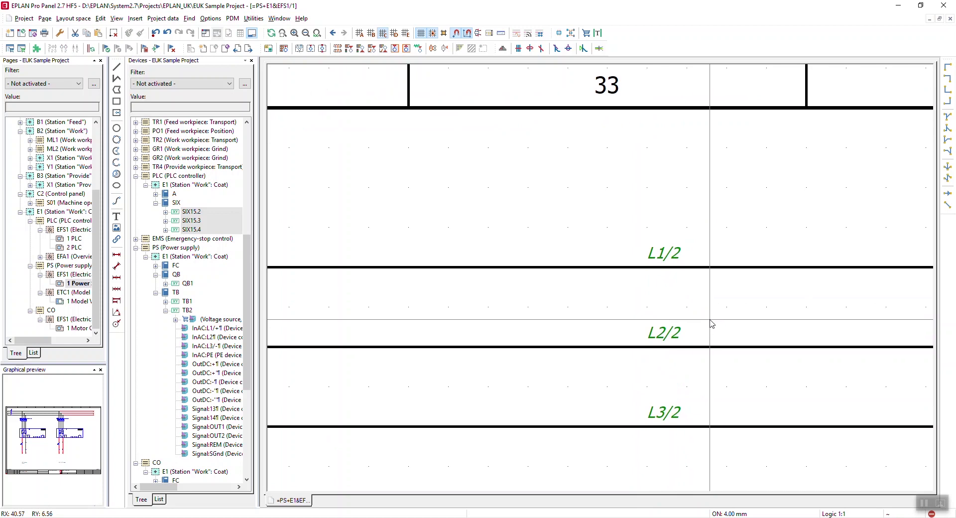